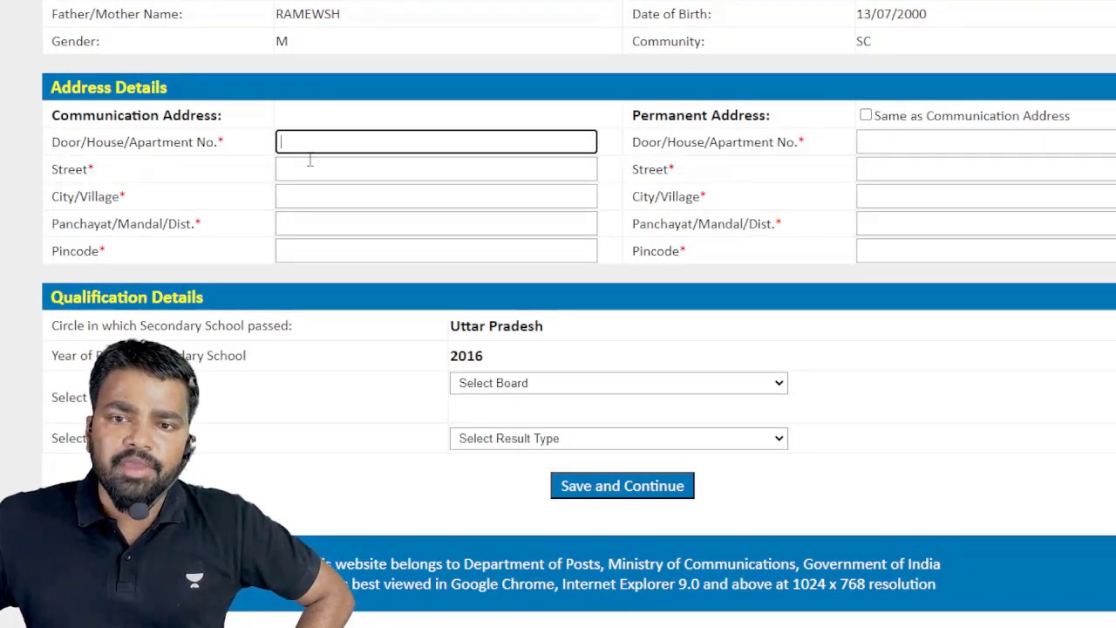
Fill in the door/house number and the street of the communication address
{"action": "type", "text": "cjfuy"}
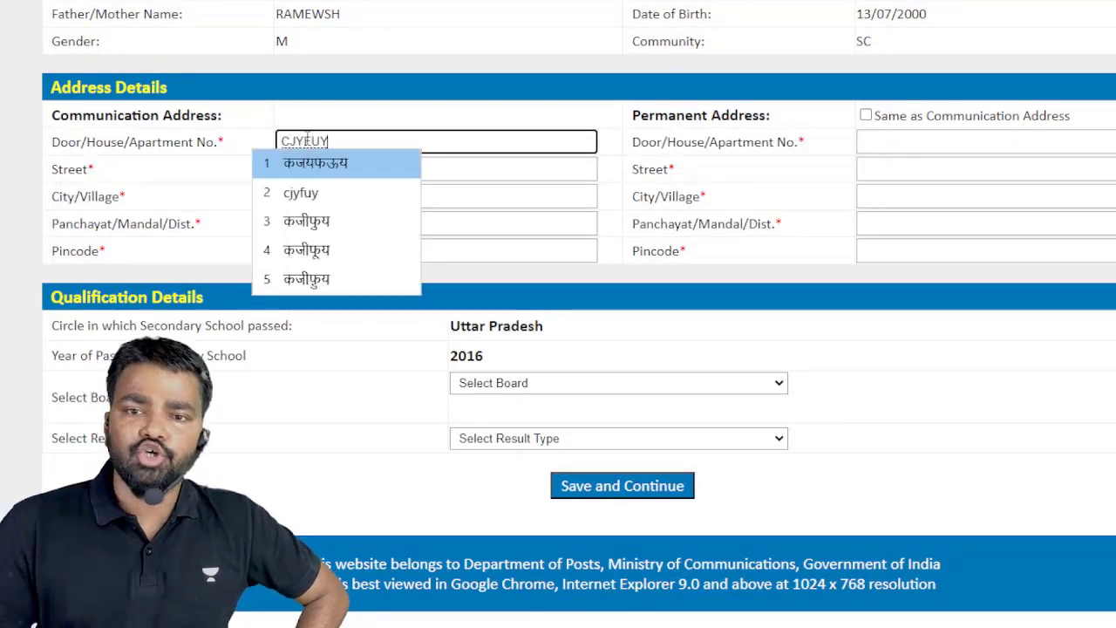
{"action": "left_click", "coordinate": [309, 199]}
{"action": "left_click", "coordinate": [324, 172]}
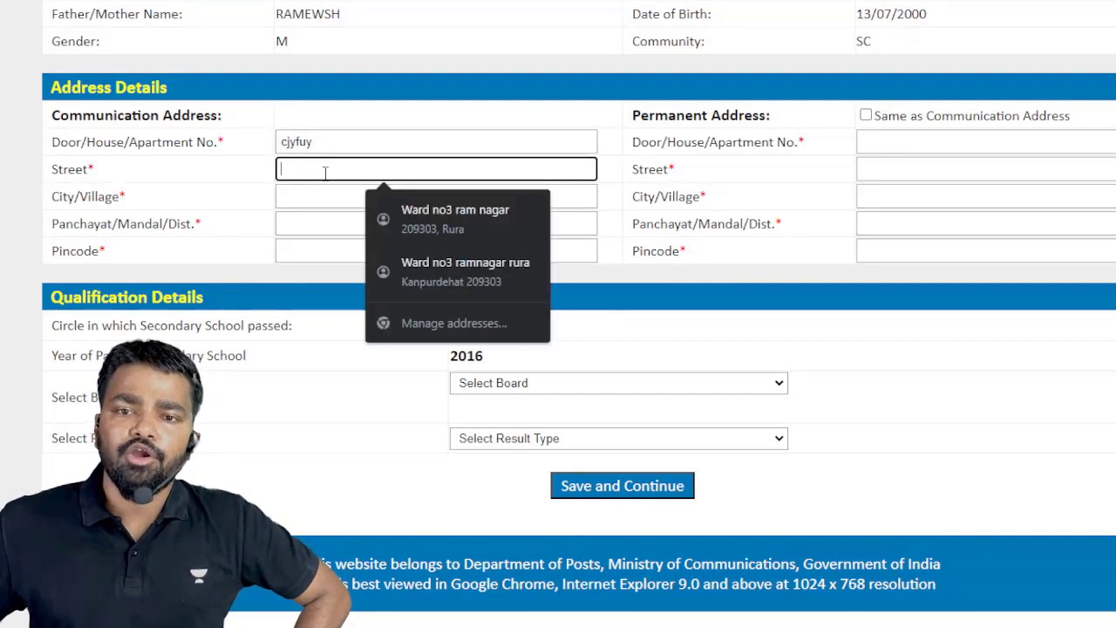
{"action": "type", "text": "20"}
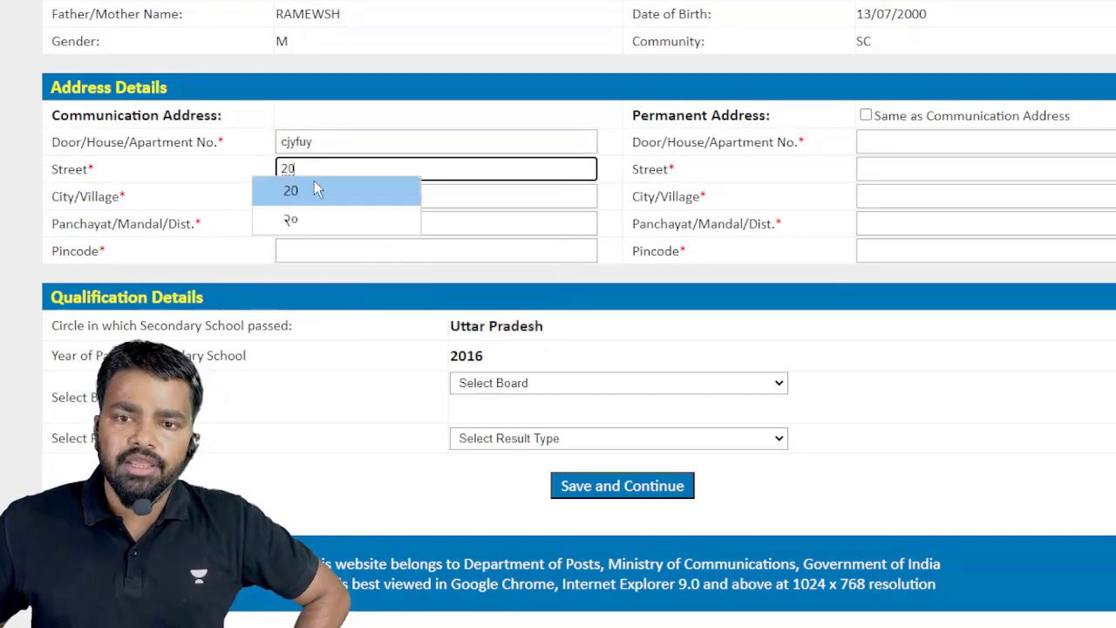
{"action": "left_click", "coordinate": [307, 201]}
{"action": "left_click", "coordinate": [307, 219]}
Enter the city/village and the panchayat/mandal/district of the communication address in Latin script
{"action": "left_click", "coordinate": [308, 196]}
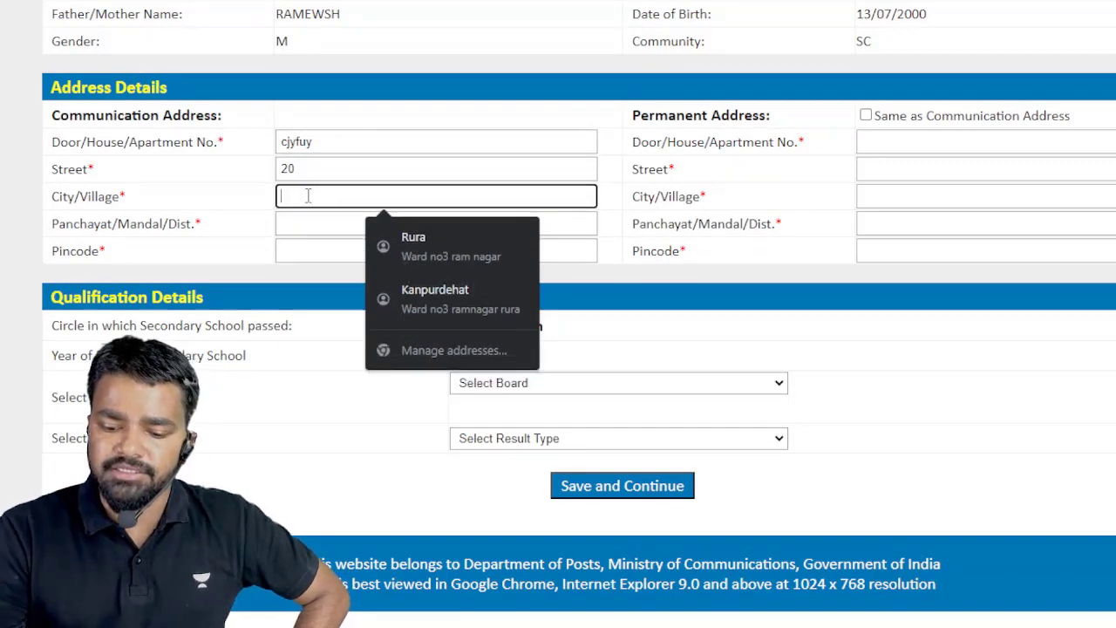
{"action": "type", "text": "kanpur"}
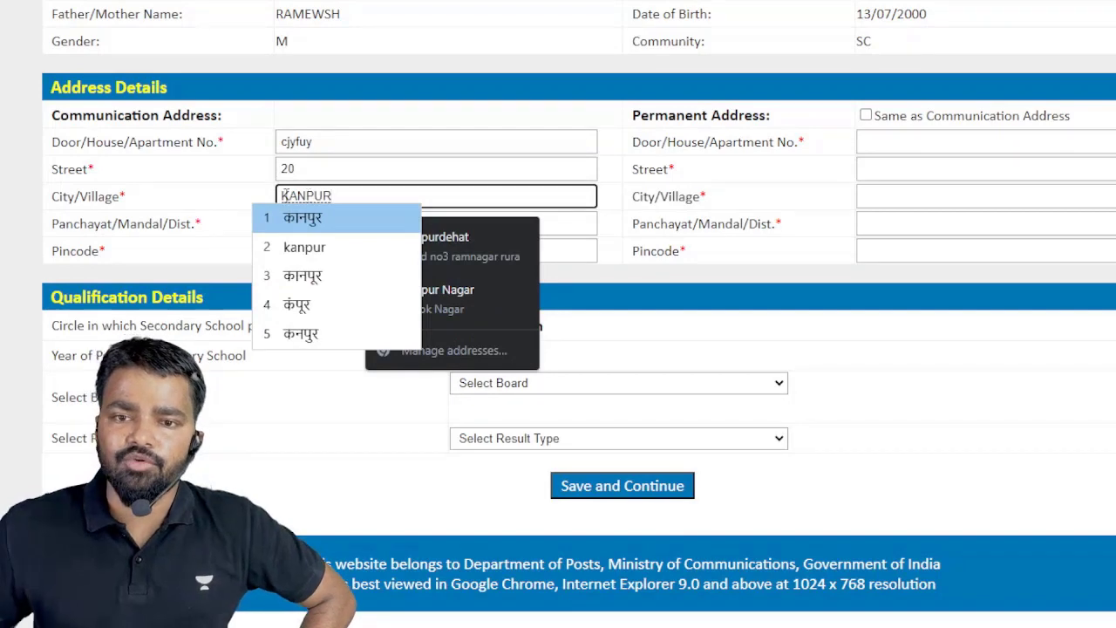
{"action": "left_click", "coordinate": [292, 247]}
{"action": "left_click", "coordinate": [309, 225]}
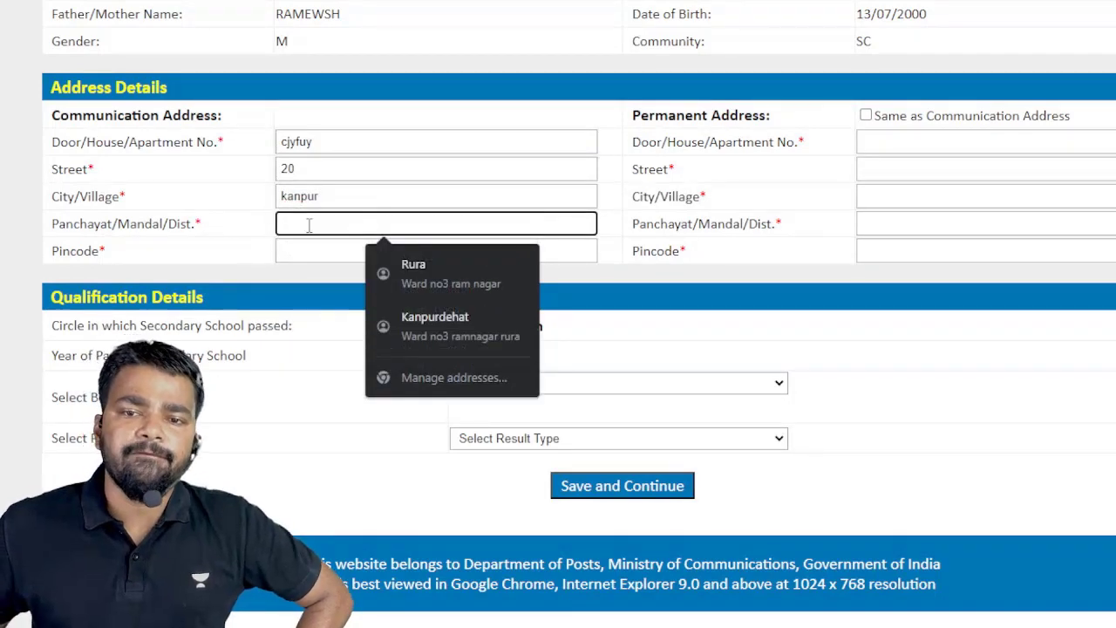
{"action": "type", "text": "kanpu"}
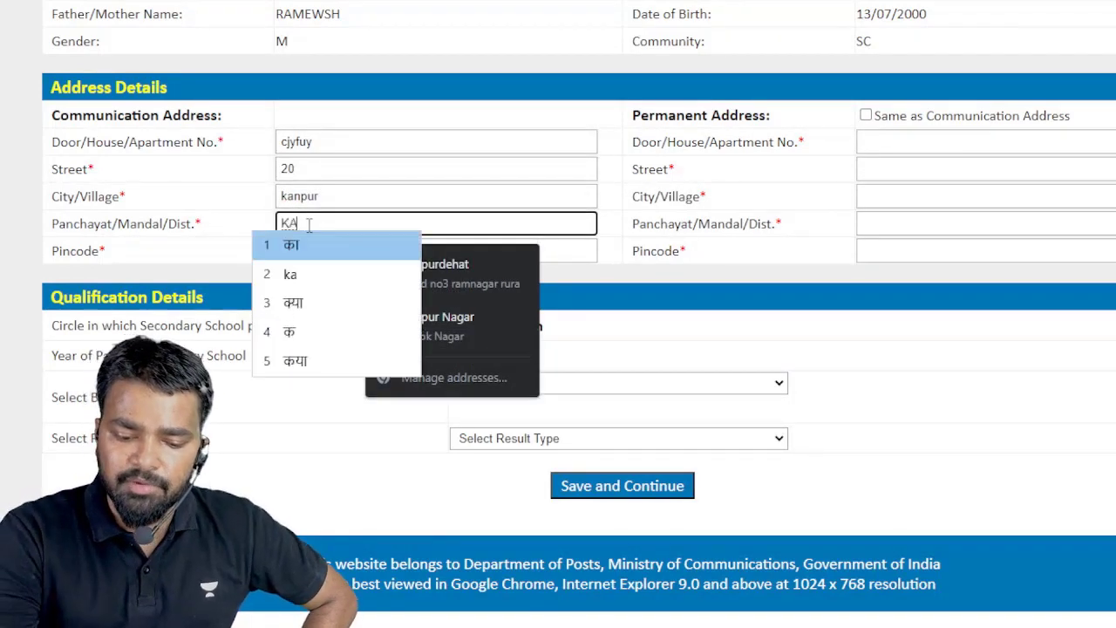
{"action": "type", "text": "r"}
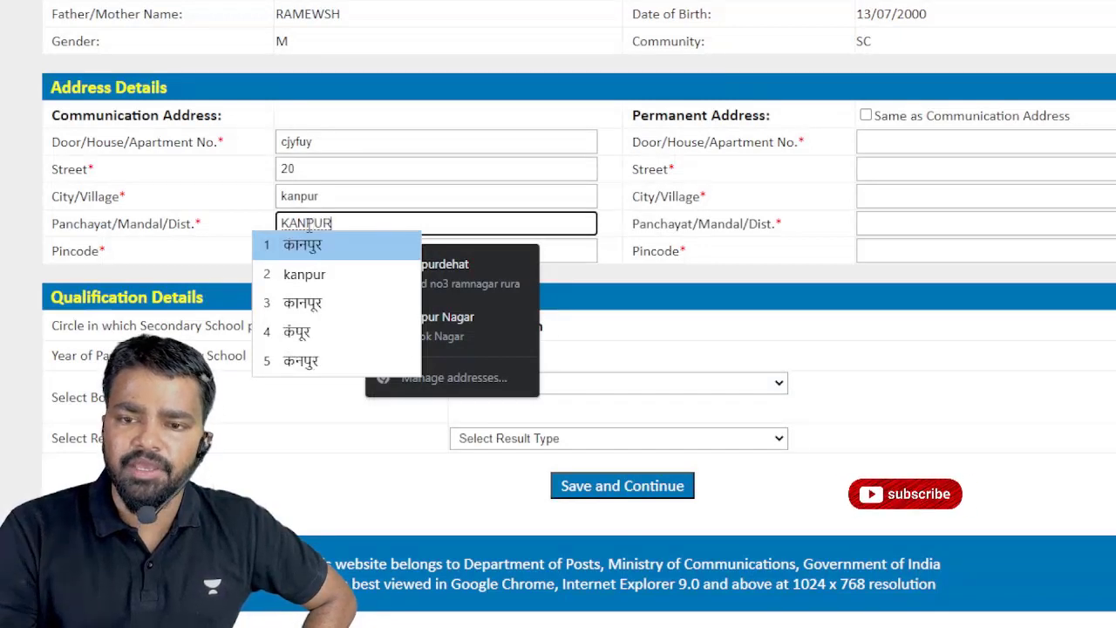
{"action": "left_click", "coordinate": [327, 274]}
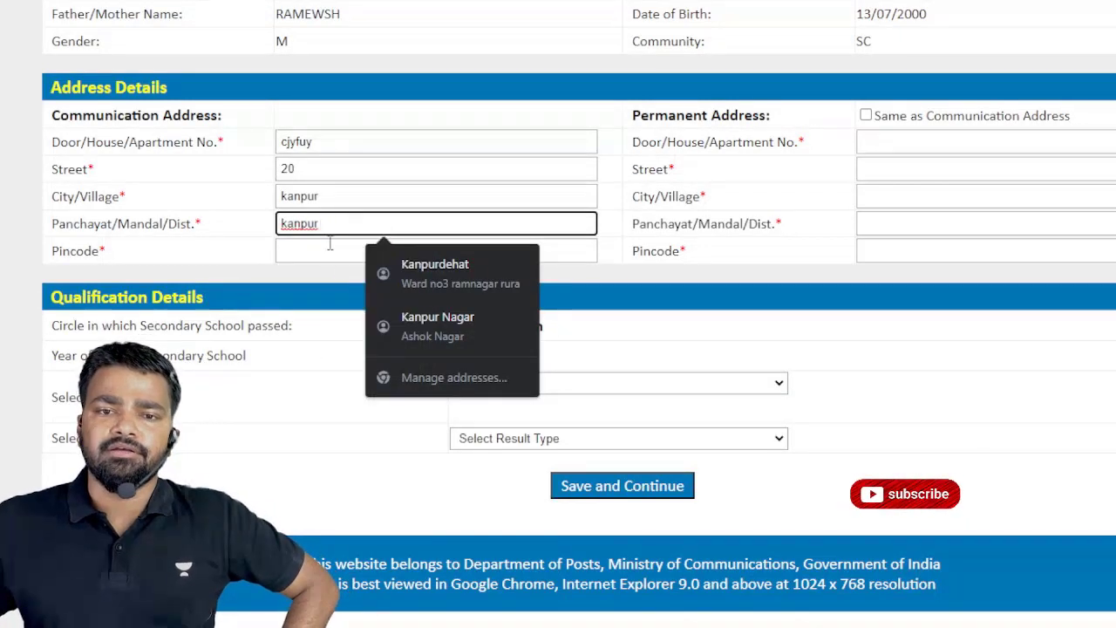
Enter the postal pincode of the communication address and mark the permanent address as the same as the communication address
{"action": "left_click", "coordinate": [330, 246]}
{"action": "type", "text": "20"}
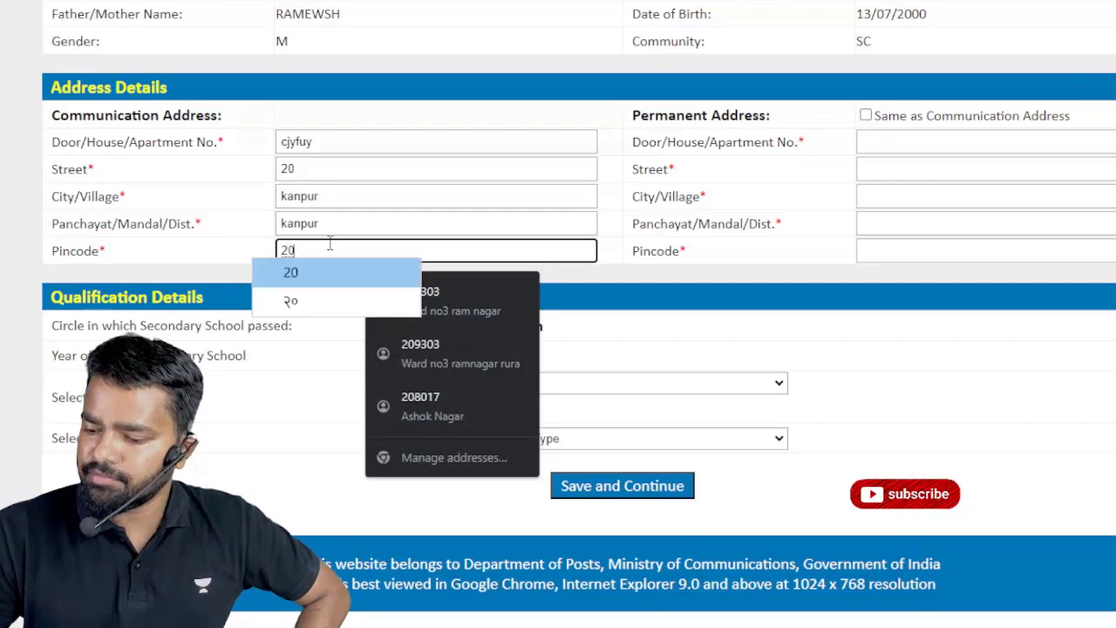
{"action": "type", "text": "8016"}
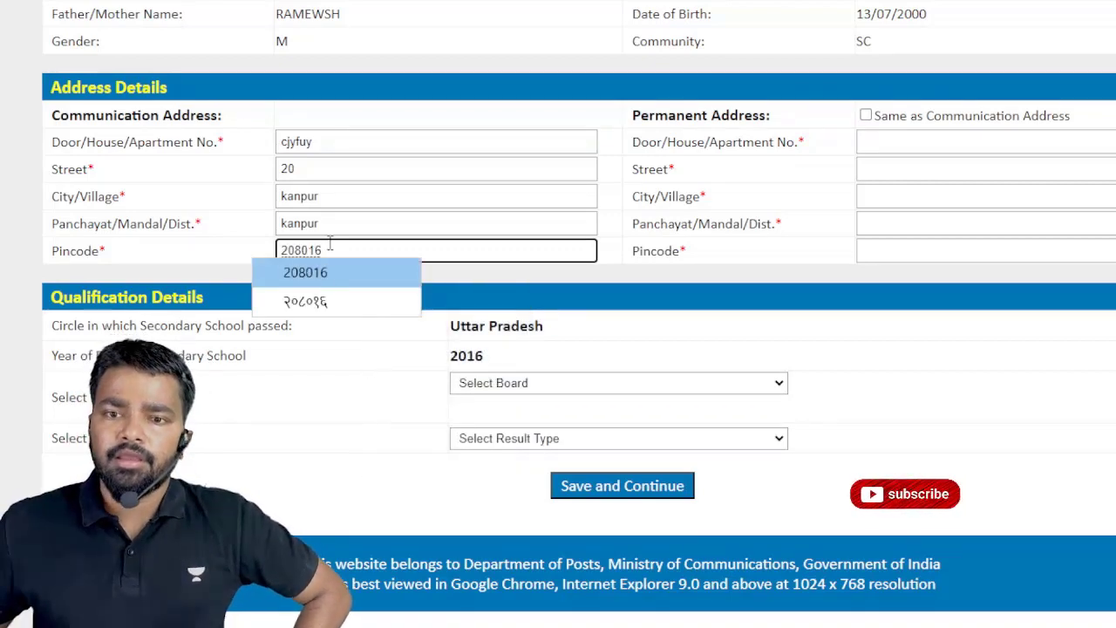
{"action": "left_click", "coordinate": [325, 278]}
{"action": "left_click", "coordinate": [863, 120]}
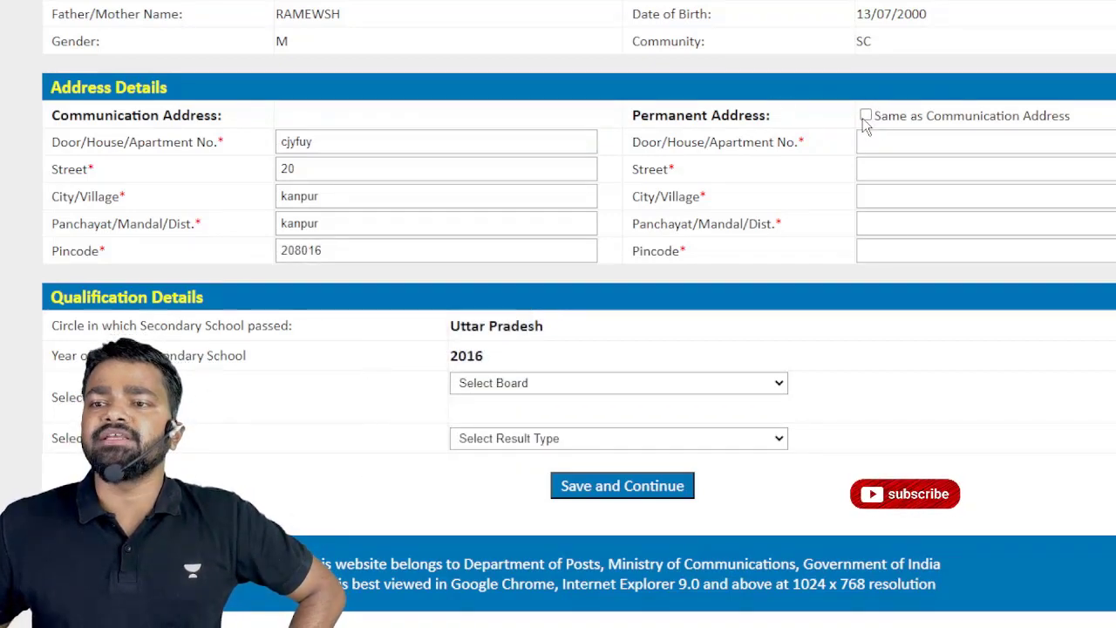
{"action": "left_click", "coordinate": [864, 117]}
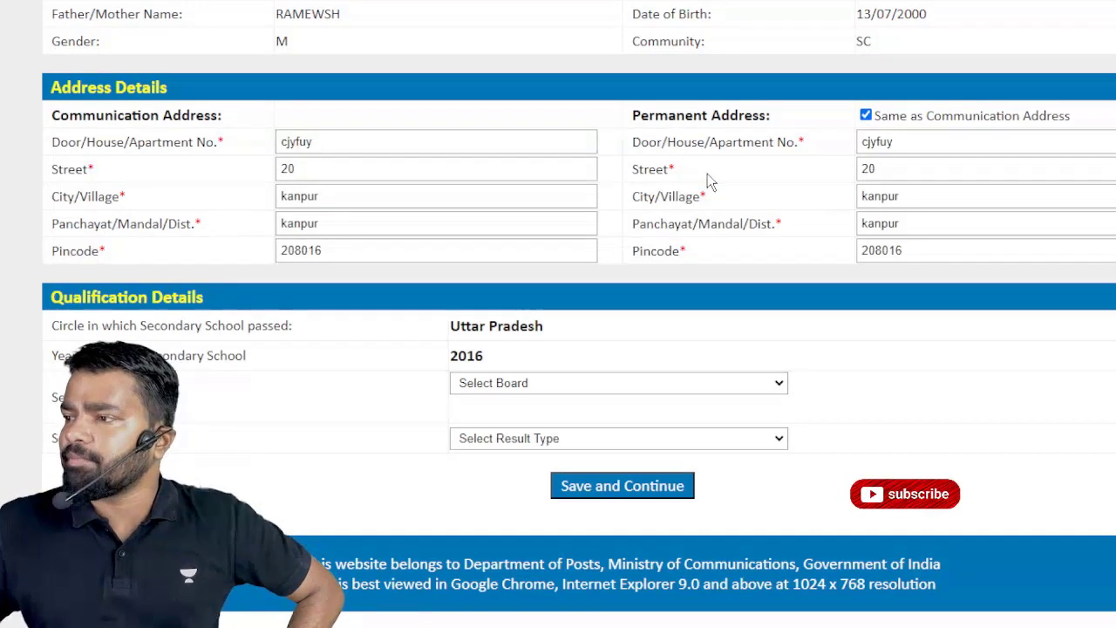
Choose Board of High School and Intermediate Education, Uttar Pradesh, Allahabad as the board and Marks as the result type
{"action": "scroll", "coordinate": [702, 180], "scroll_direction": "up", "scroll_amount": 1}
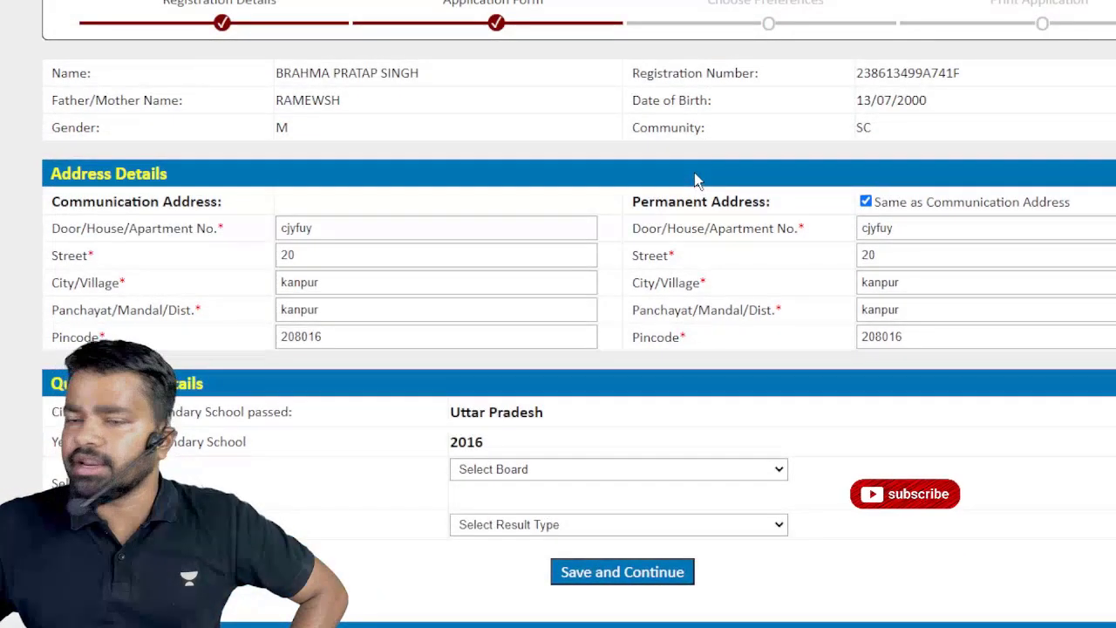
{"action": "scroll", "coordinate": [694, 181], "scroll_direction": "down", "scroll_amount": 1}
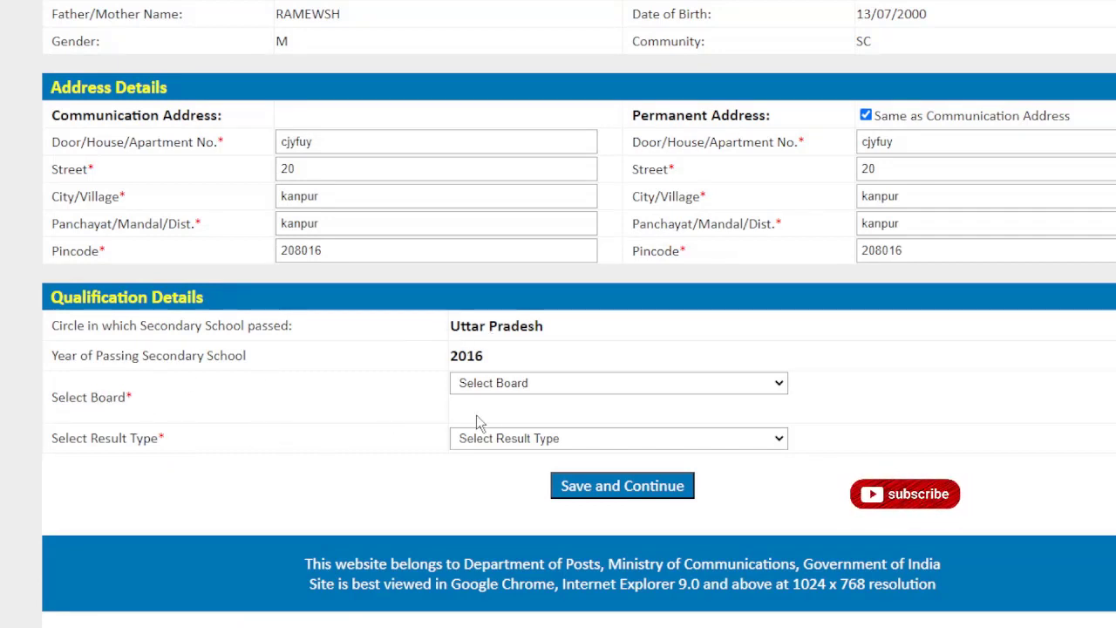
{"action": "left_click", "coordinate": [520, 389]}
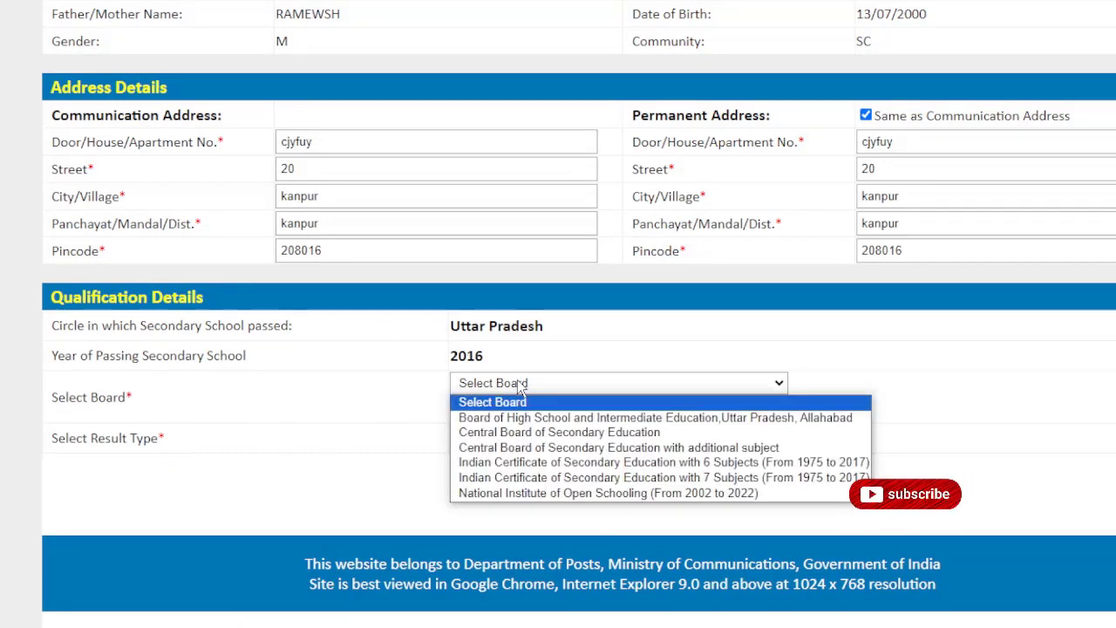
{"action": "left_click", "coordinate": [552, 417]}
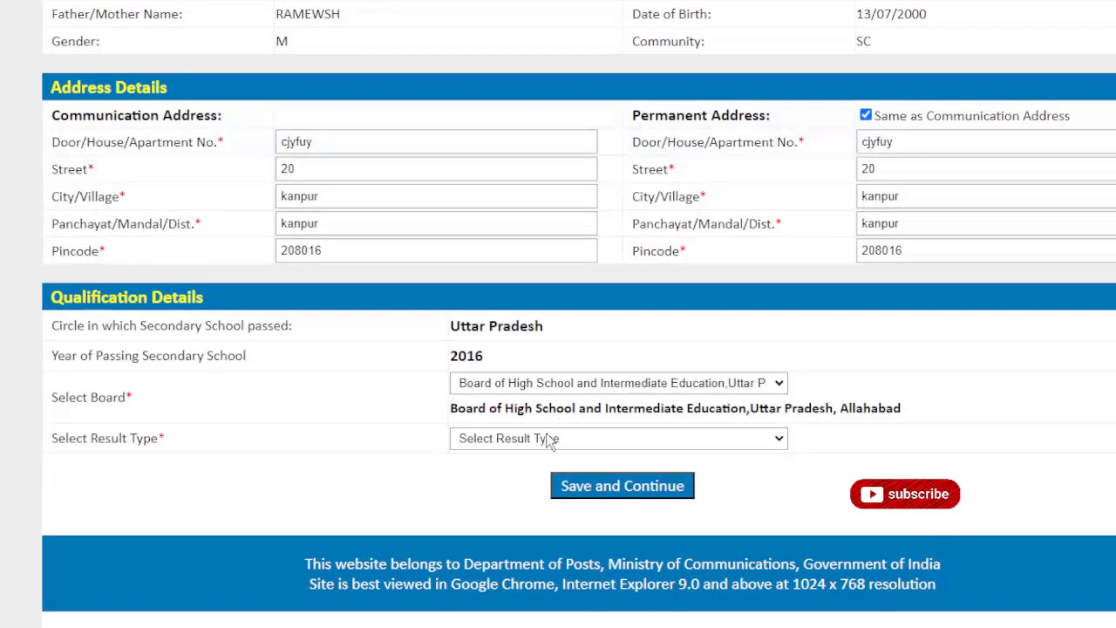
{"action": "left_click", "coordinate": [539, 438]}
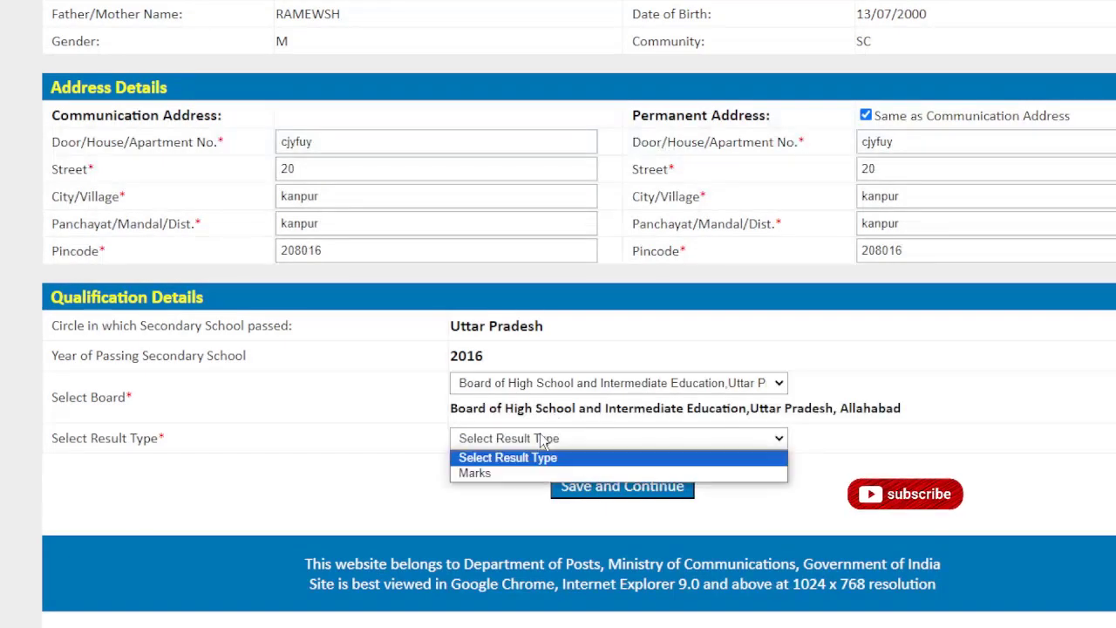
{"action": "left_click", "coordinate": [504, 473]}
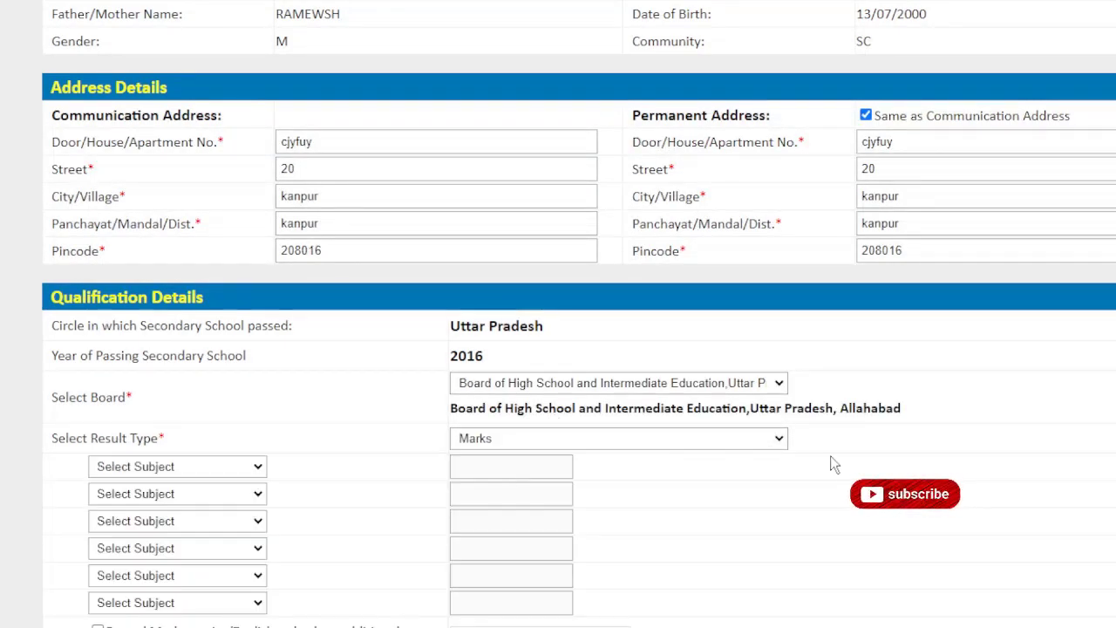
Set the first three subjects to Elementary Hindi, Biology and Arthshashtra in the qualification details
{"action": "scroll", "coordinate": [738, 461], "scroll_direction": "down", "scroll_amount": 3}
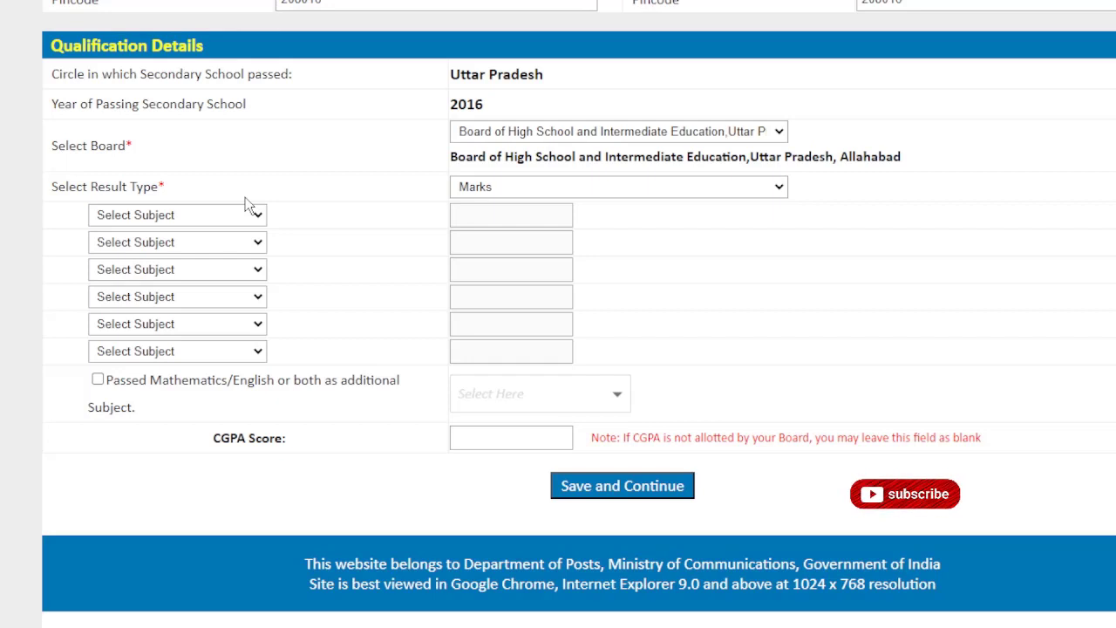
{"action": "left_click", "coordinate": [220, 218]}
{"action": "left_click", "coordinate": [194, 249]}
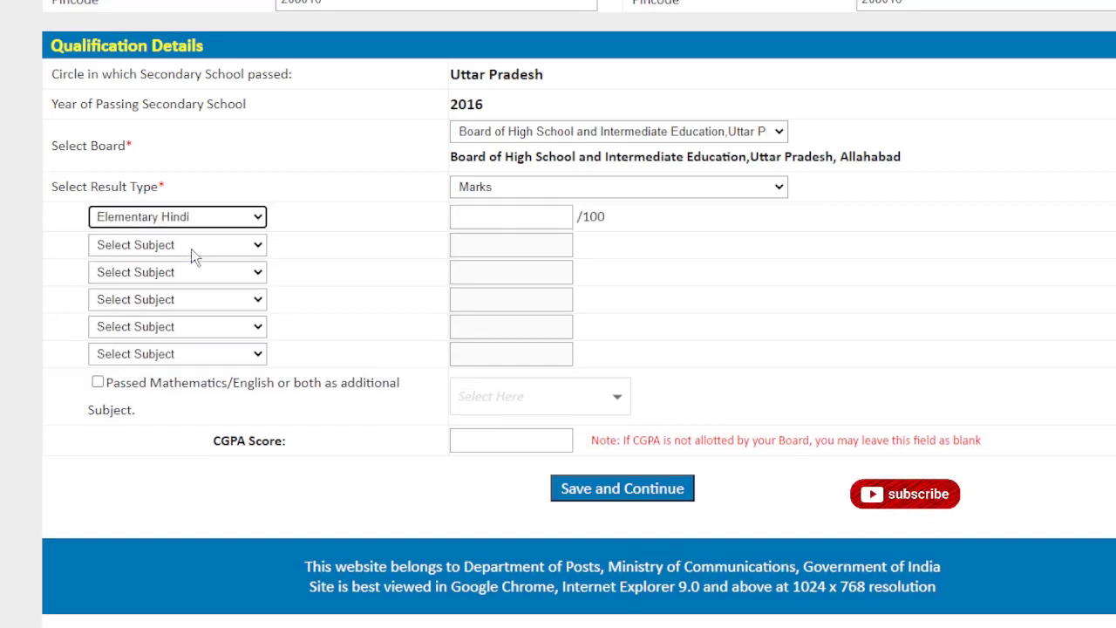
{"action": "left_click", "coordinate": [191, 249]}
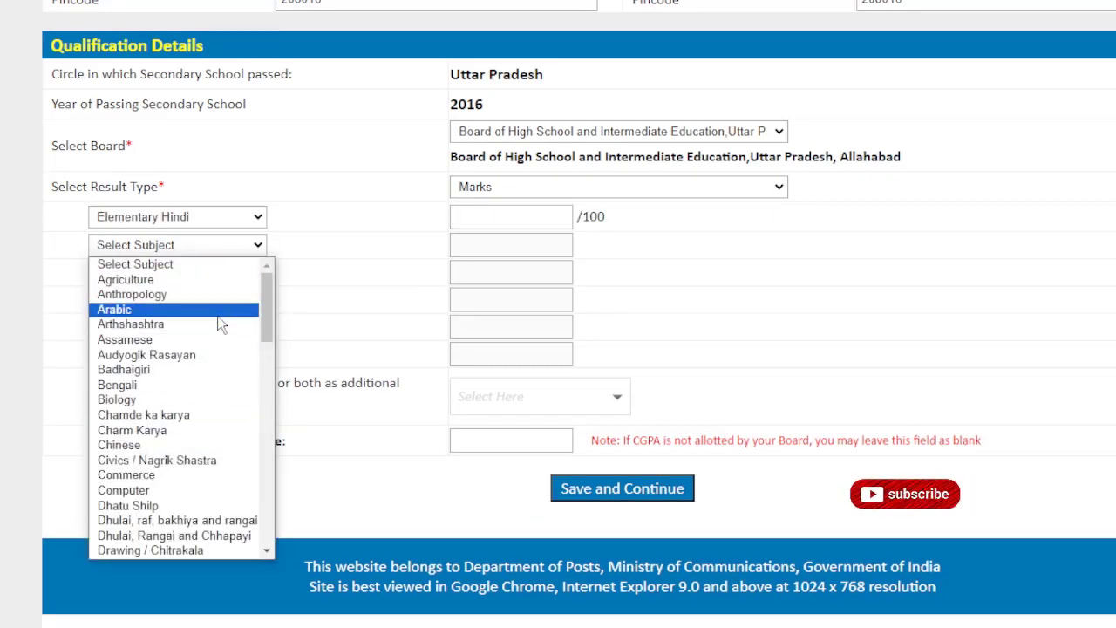
{"action": "left_click", "coordinate": [174, 400]}
{"action": "left_click", "coordinate": [192, 275]}
{"action": "left_click", "coordinate": [207, 354]}
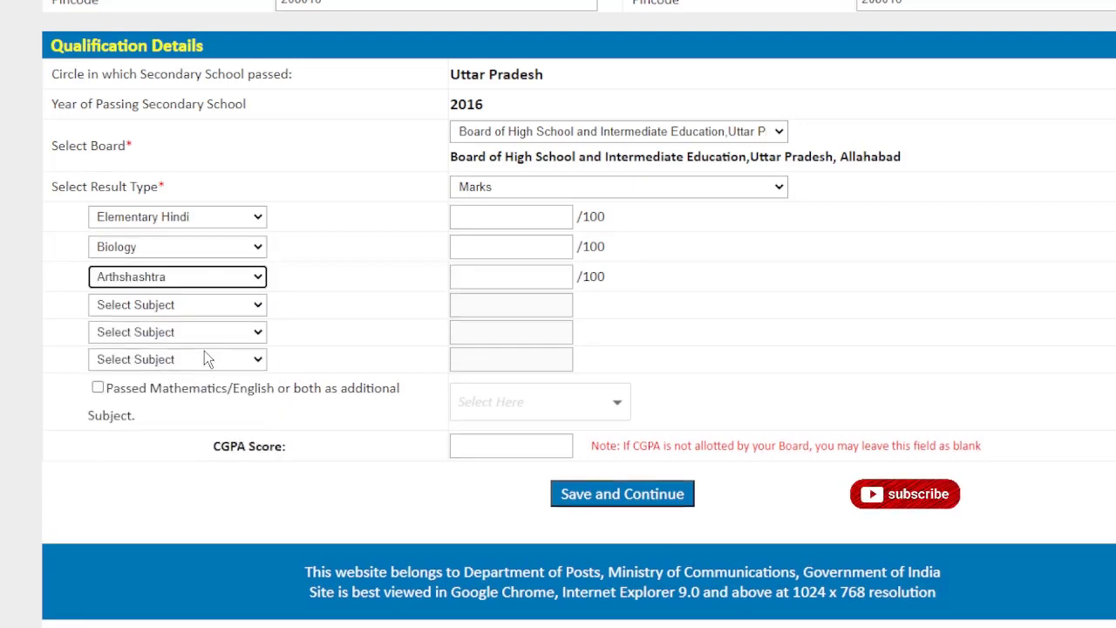
Set the fourth subject in the qualification details to Mathematics
{"action": "left_click", "coordinate": [186, 303]}
{"action": "left_click", "coordinate": [192, 384]}
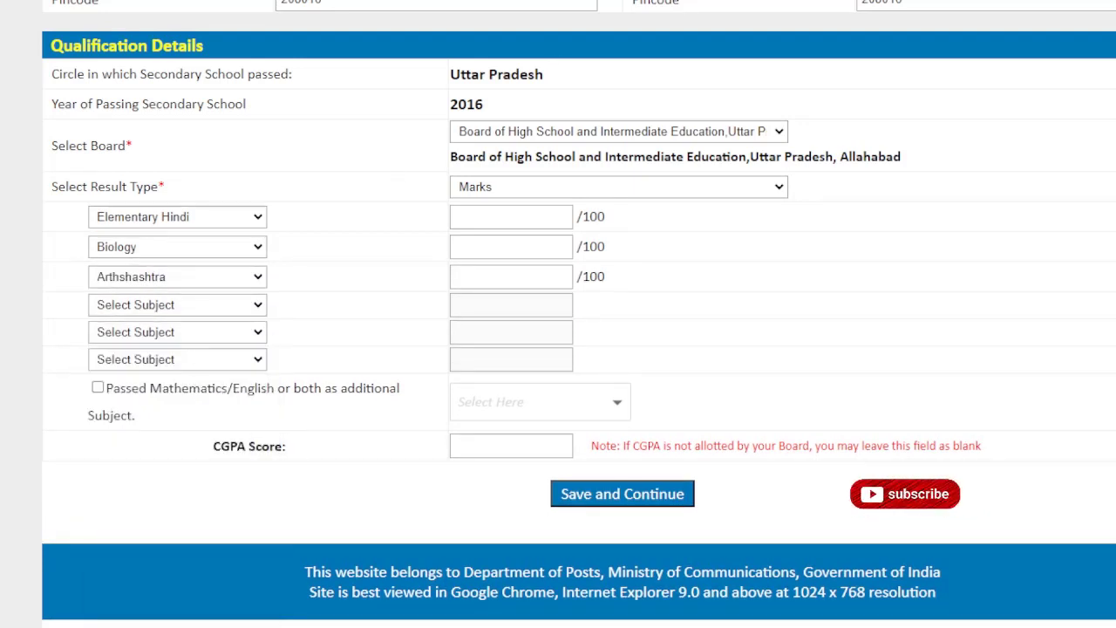
{"action": "left_click", "coordinate": [180, 310]}
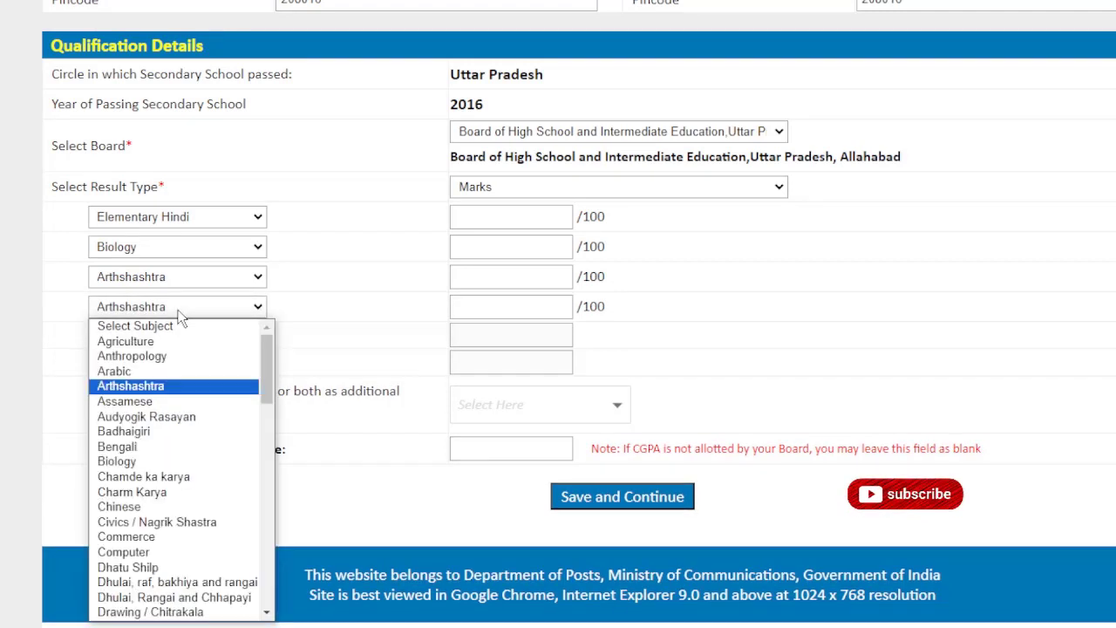
{"action": "left_click", "coordinate": [159, 441]}
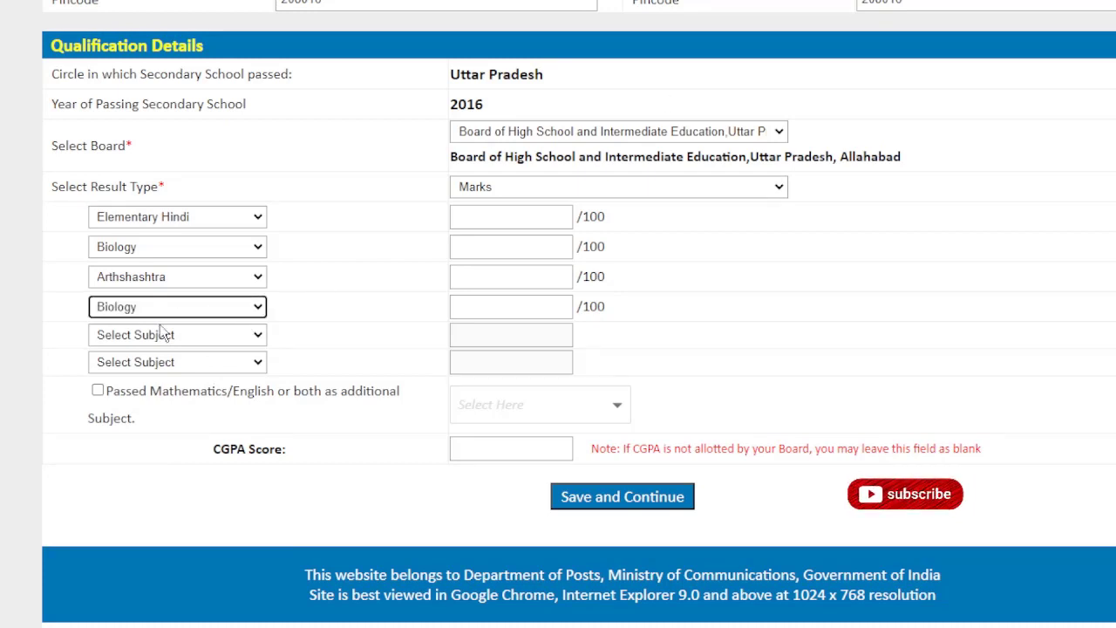
{"action": "left_click", "coordinate": [162, 334]}
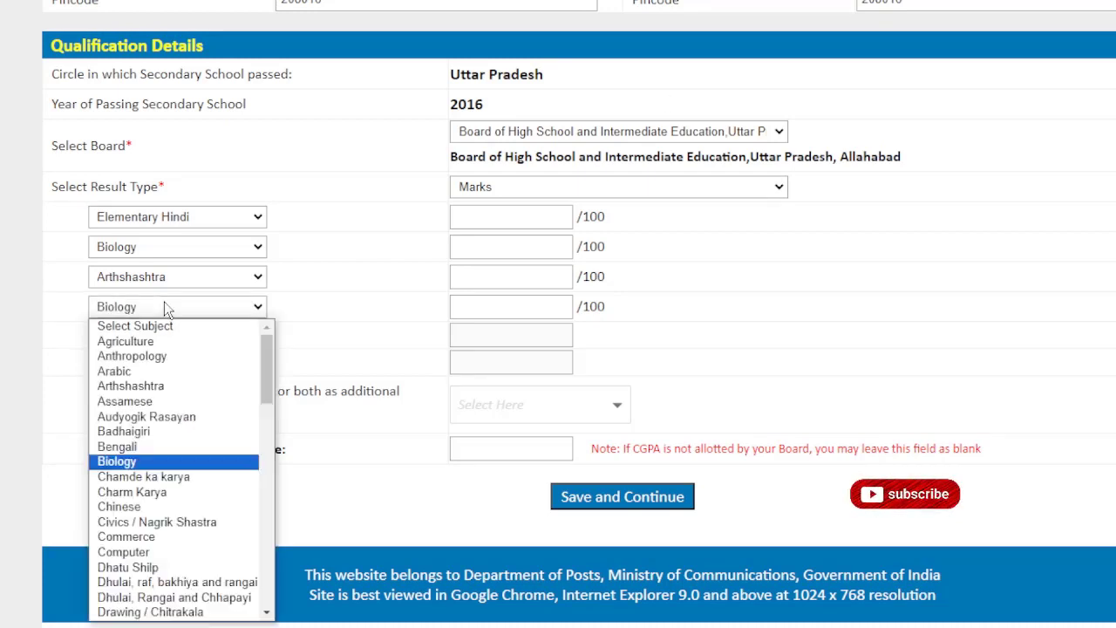
{"action": "scroll", "coordinate": [194, 445], "scroll_direction": "down", "scroll_amount": 4}
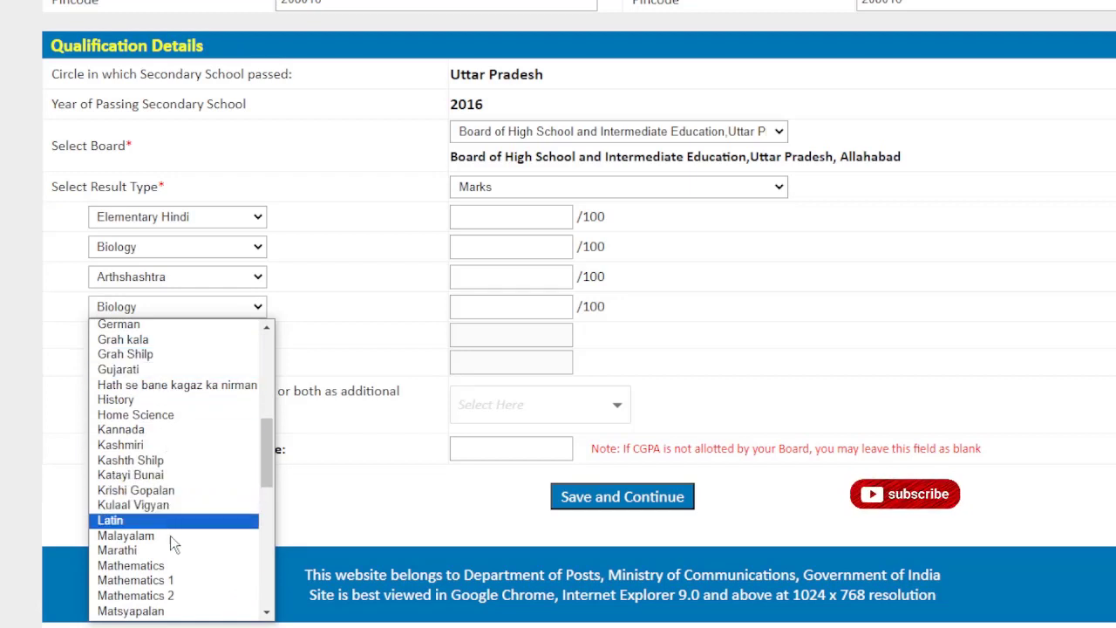
{"action": "left_click", "coordinate": [131, 565]}
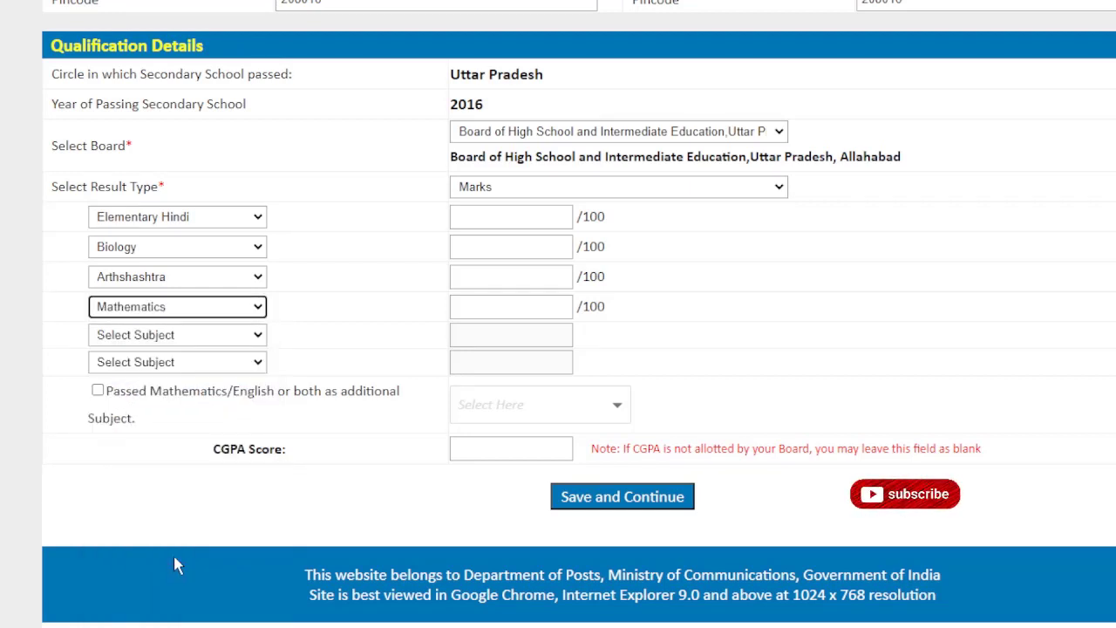
Set the fifth subject in the qualification details to Computer
{"action": "left_click", "coordinate": [196, 337]}
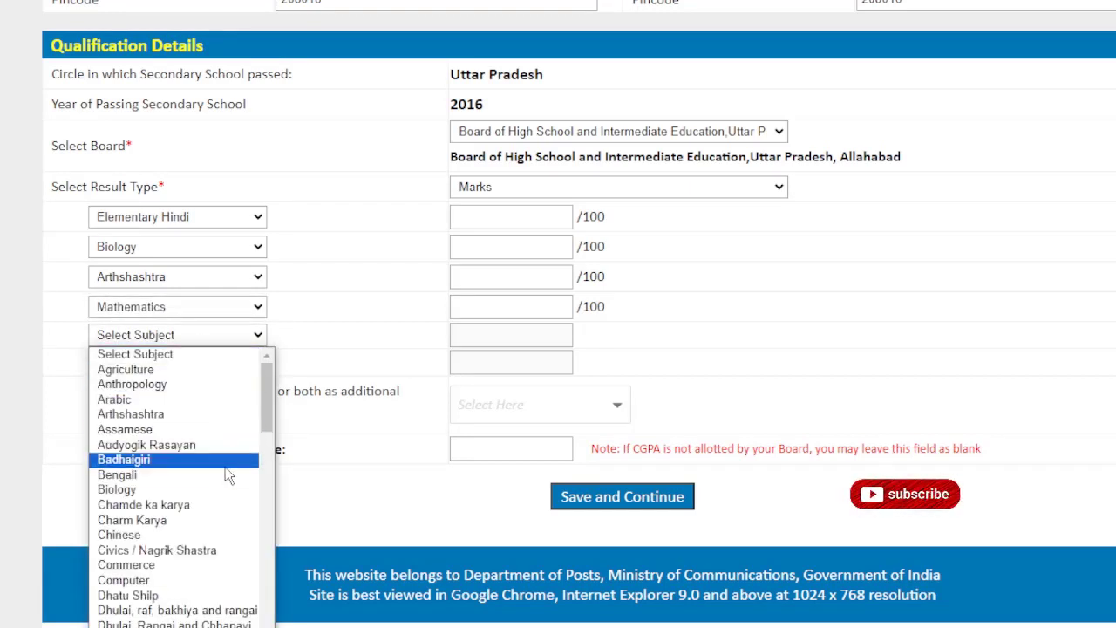
{"action": "scroll", "coordinate": [218, 470], "scroll_direction": "down", "scroll_amount": 5}
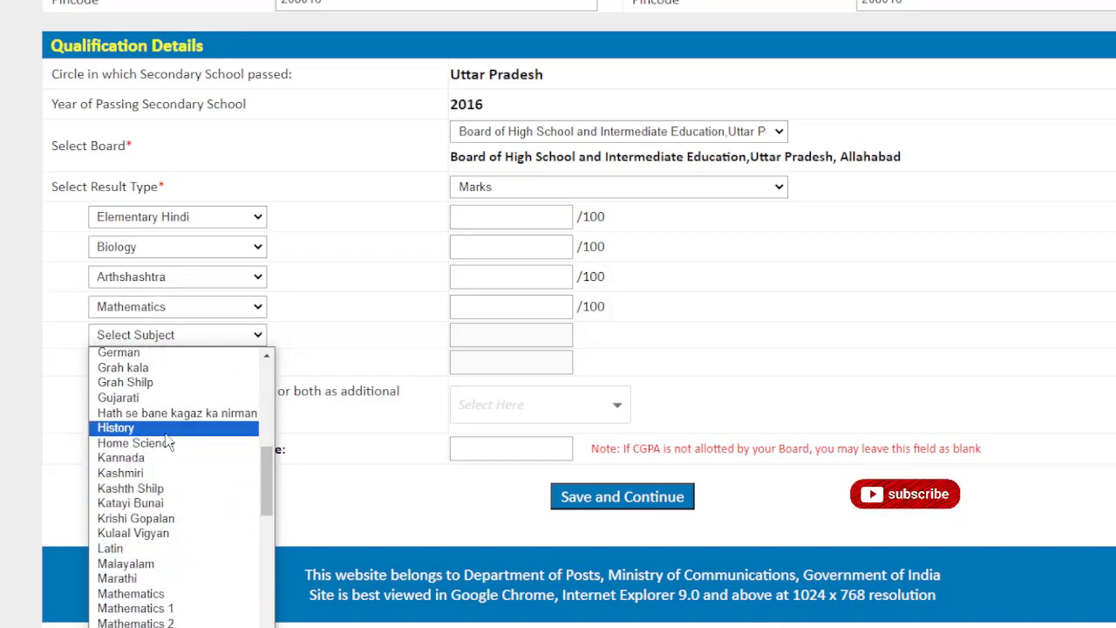
{"action": "scroll", "coordinate": [165, 394], "scroll_direction": "up", "scroll_amount": 5}
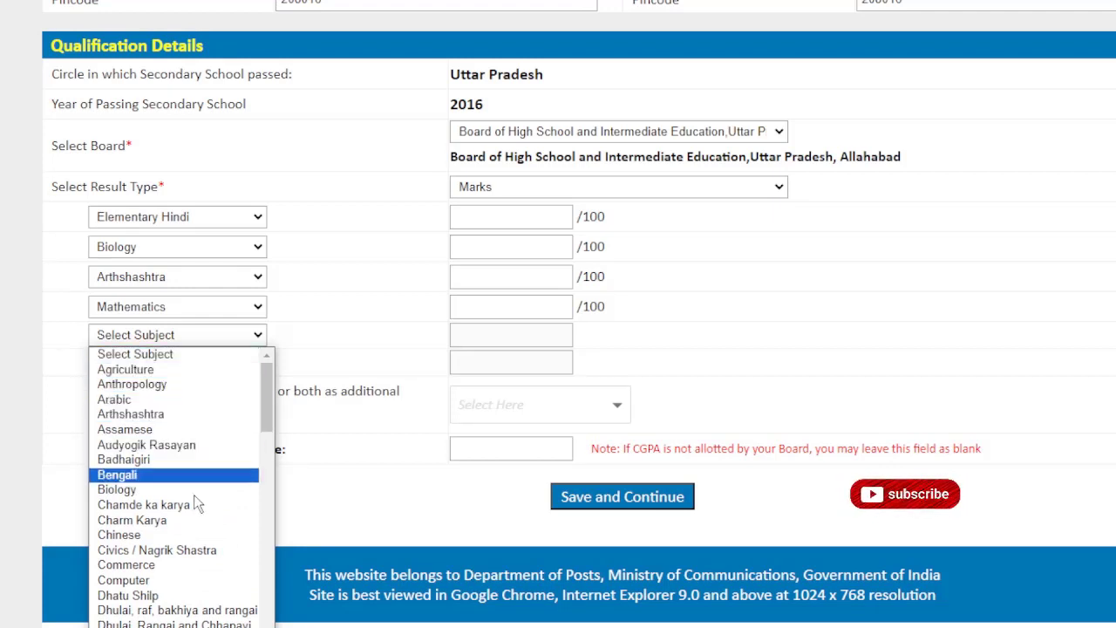
{"action": "left_click", "coordinate": [166, 581]}
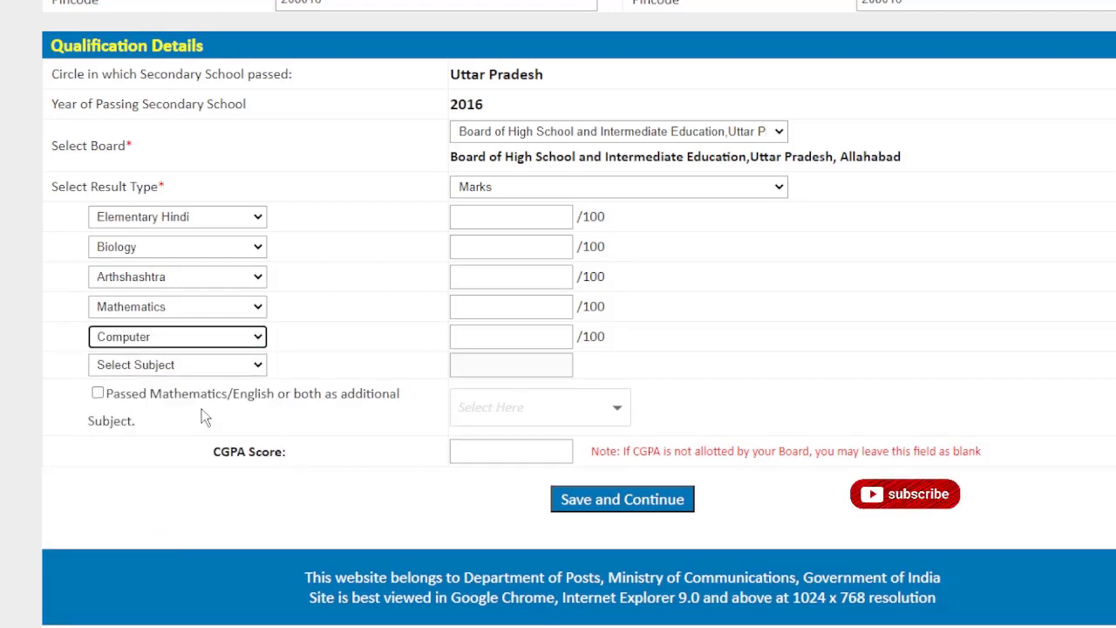
Set the sixth subject to Science and enable the option for having passed Mathematics/English or both as an additional subject
{"action": "left_click", "coordinate": [208, 364]}
{"action": "scroll", "coordinate": [261, 218], "scroll_direction": "down", "scroll_amount": 10}
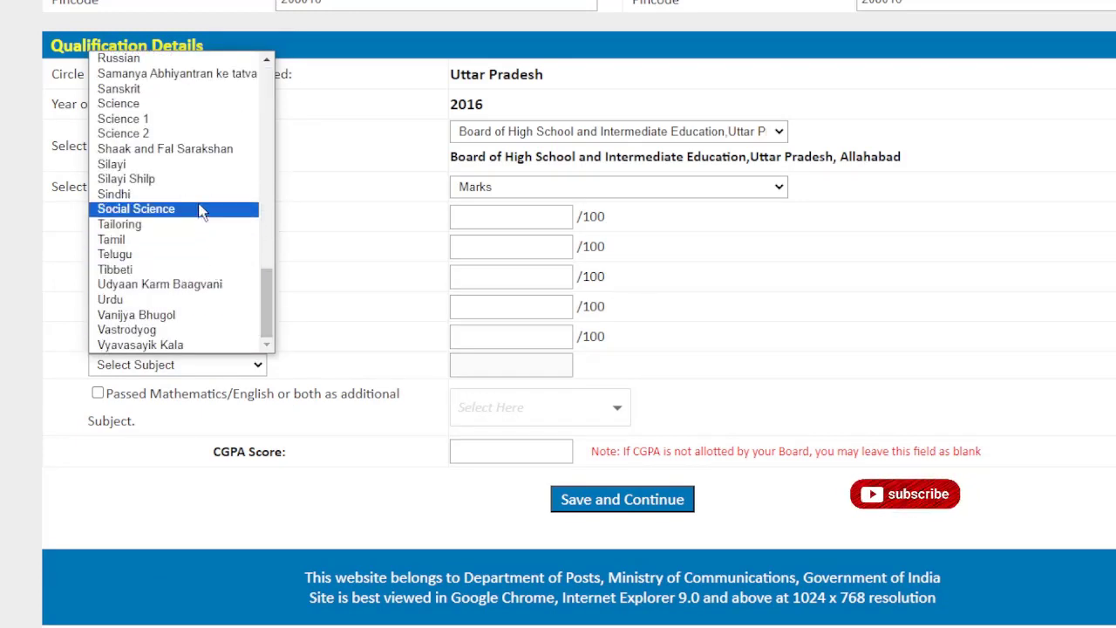
{"action": "left_click", "coordinate": [221, 105]}
{"action": "left_click", "coordinate": [97, 396]}
{"action": "scroll", "coordinate": [103, 397], "scroll_direction": "up", "scroll_amount": 4}
{"action": "scroll", "coordinate": [103, 397], "scroll_direction": "down", "scroll_amount": 4}
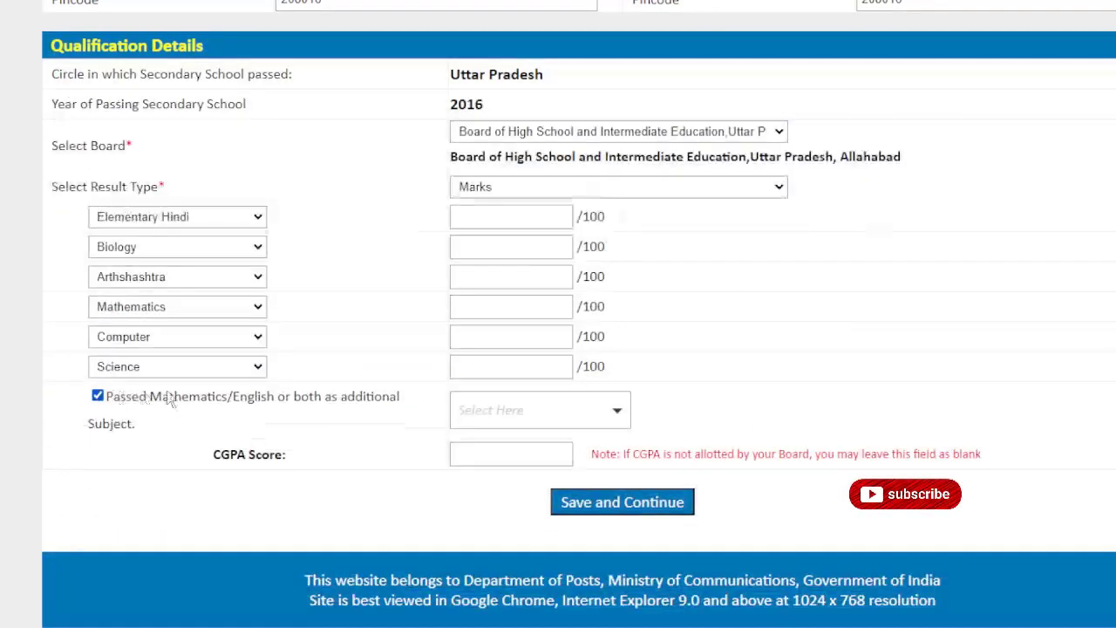
View the subject choices for the additional Mathematics/English subject in the qualification details
{"action": "left_click", "coordinate": [598, 399]}
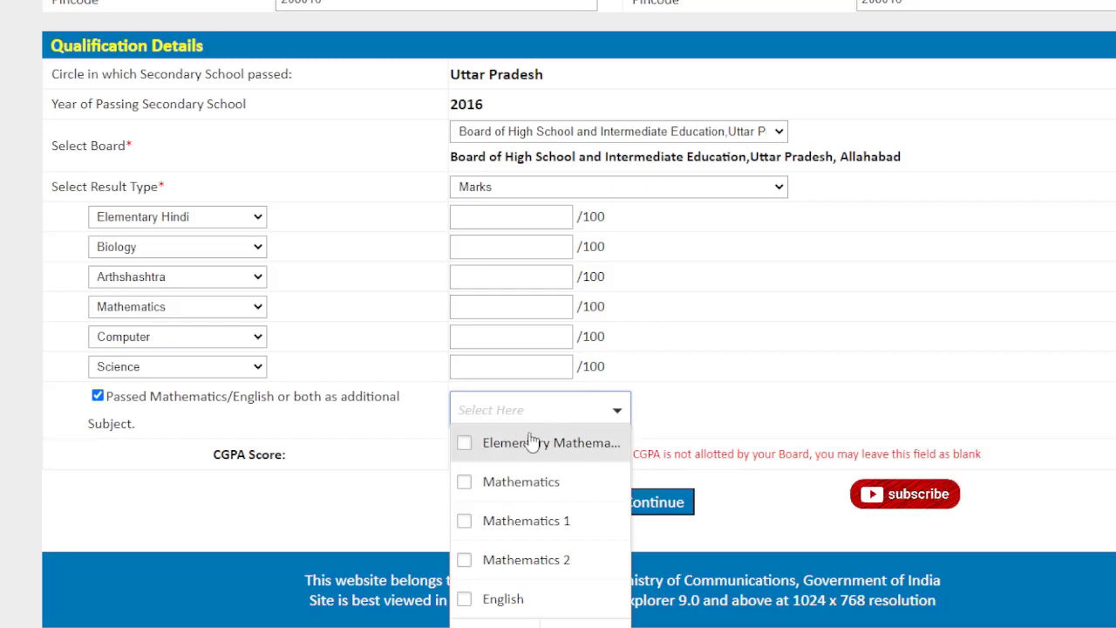
{"action": "scroll", "coordinate": [628, 453], "scroll_direction": "down", "scroll_amount": 1}
{"action": "left_click", "coordinate": [480, 200]}
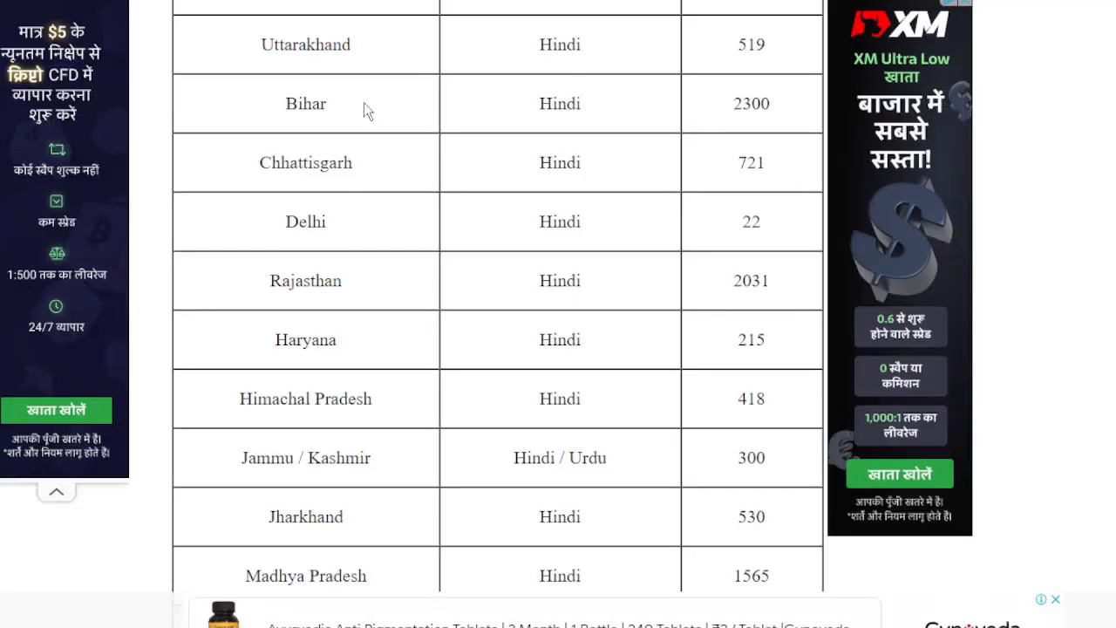
Open the downloadable notification from the job page's useful links and examine its educational qualification and marks/grades rules
{"action": "scroll", "coordinate": [376, 2], "scroll_direction": "down", "scroll_amount": 20}
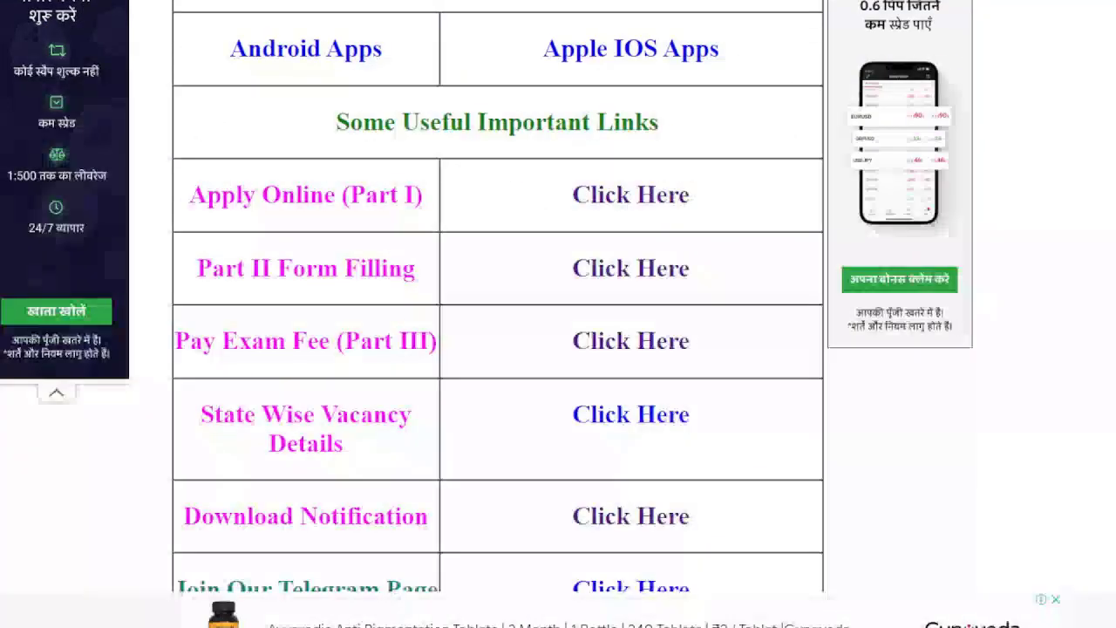
{"action": "scroll", "coordinate": [793, 262], "scroll_direction": "down", "scroll_amount": 2}
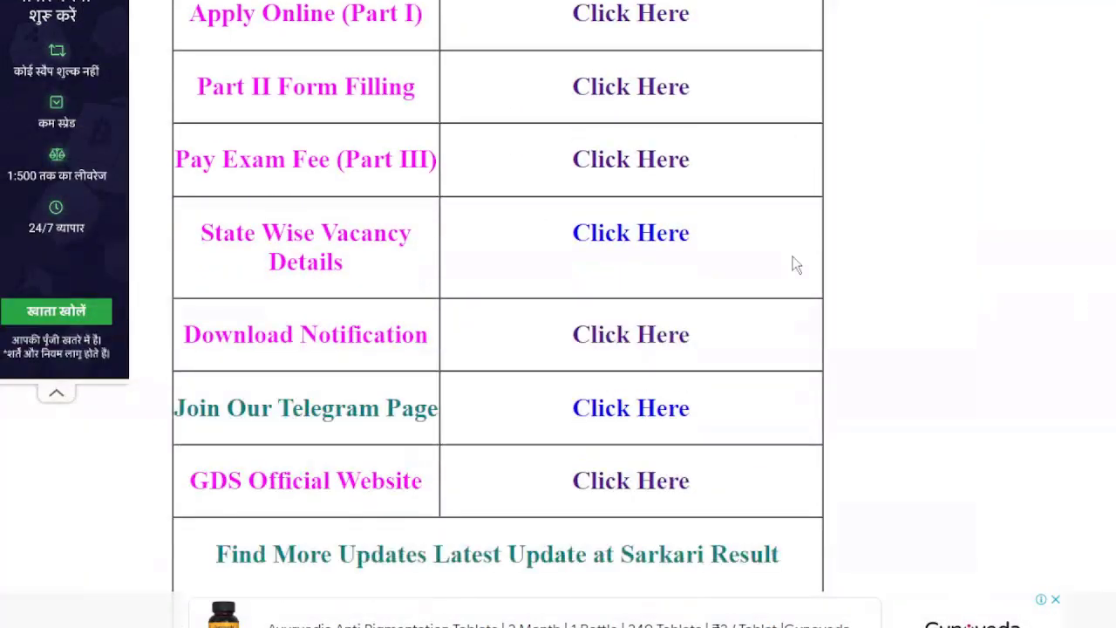
{"action": "left_click", "coordinate": [623, 344]}
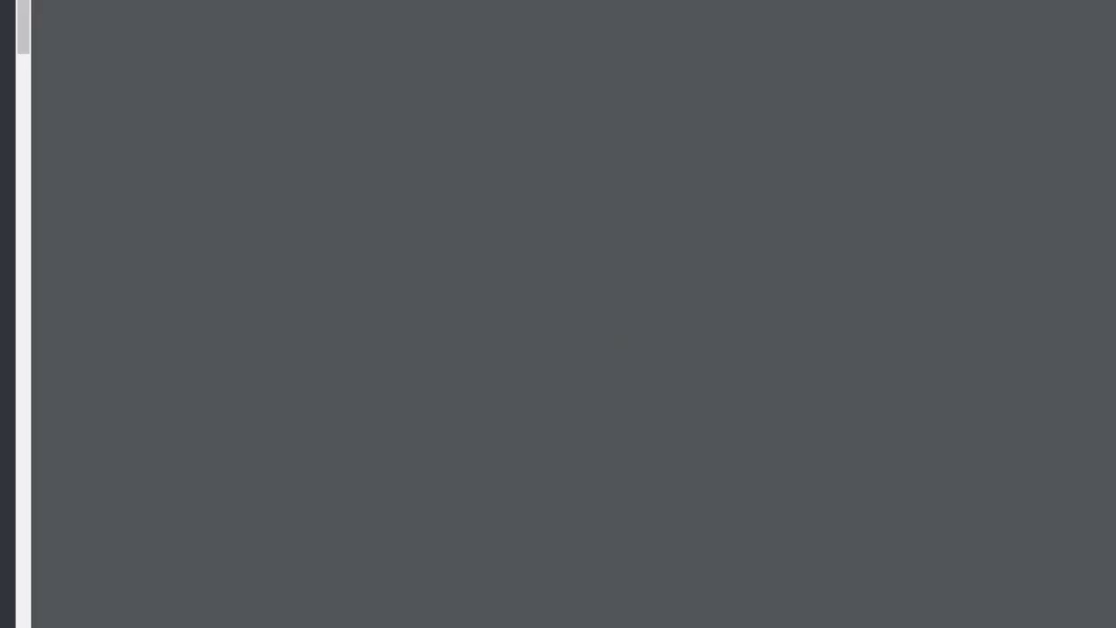
{"action": "scroll", "coordinate": [918, 186], "scroll_direction": "down", "scroll_amount": 20}
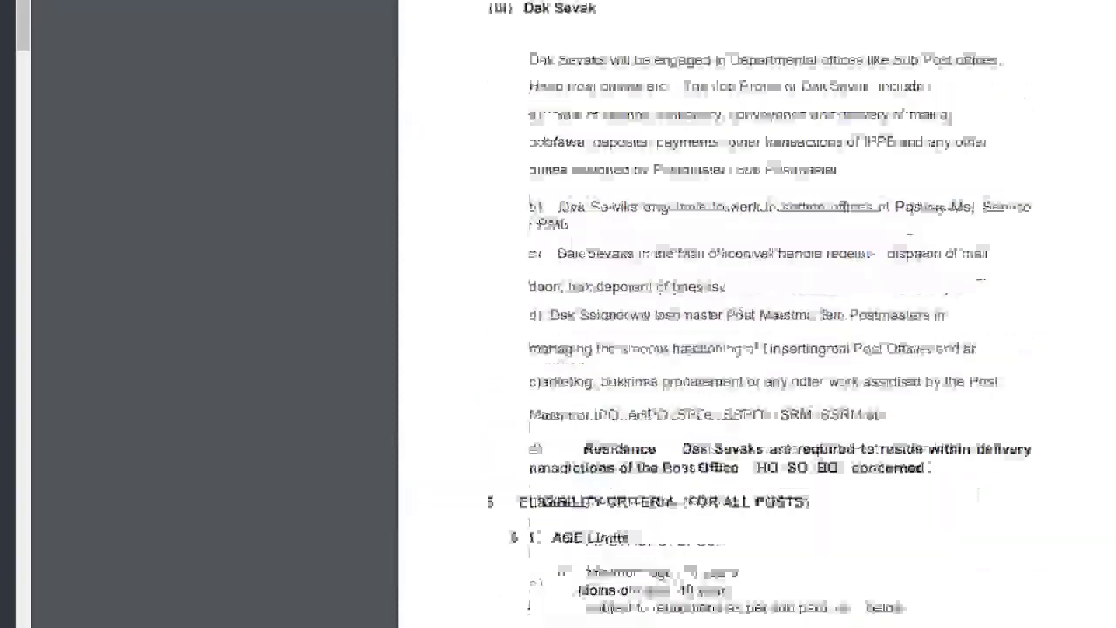
{"action": "scroll", "coordinate": [914, 217], "scroll_direction": "down", "scroll_amount": 15}
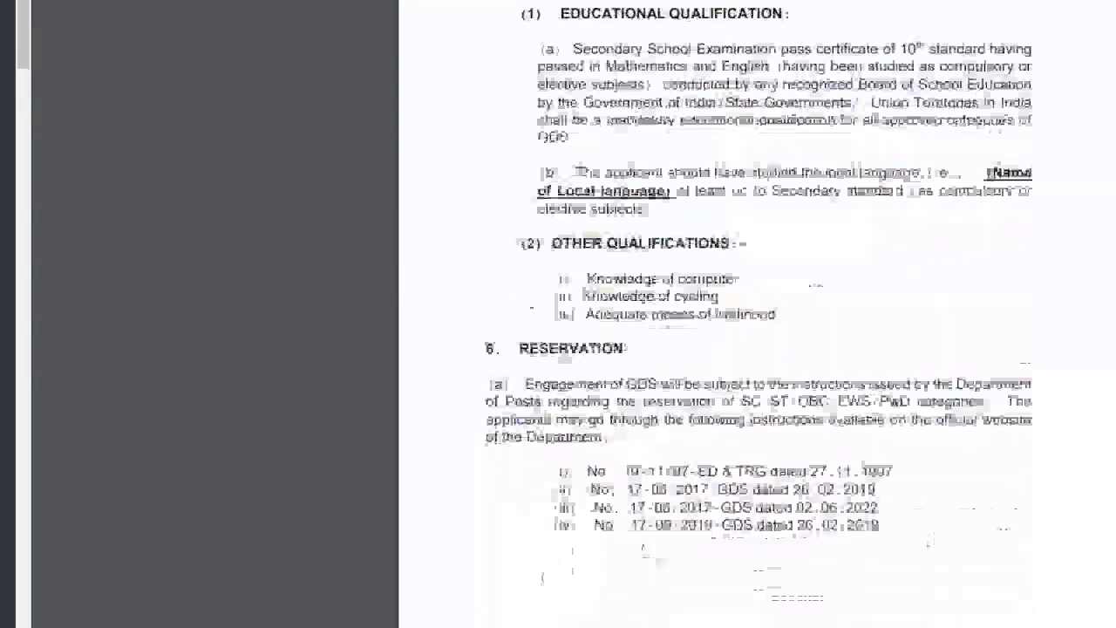
{"action": "scroll", "coordinate": [909, 208], "scroll_direction": "down", "scroll_amount": 15}
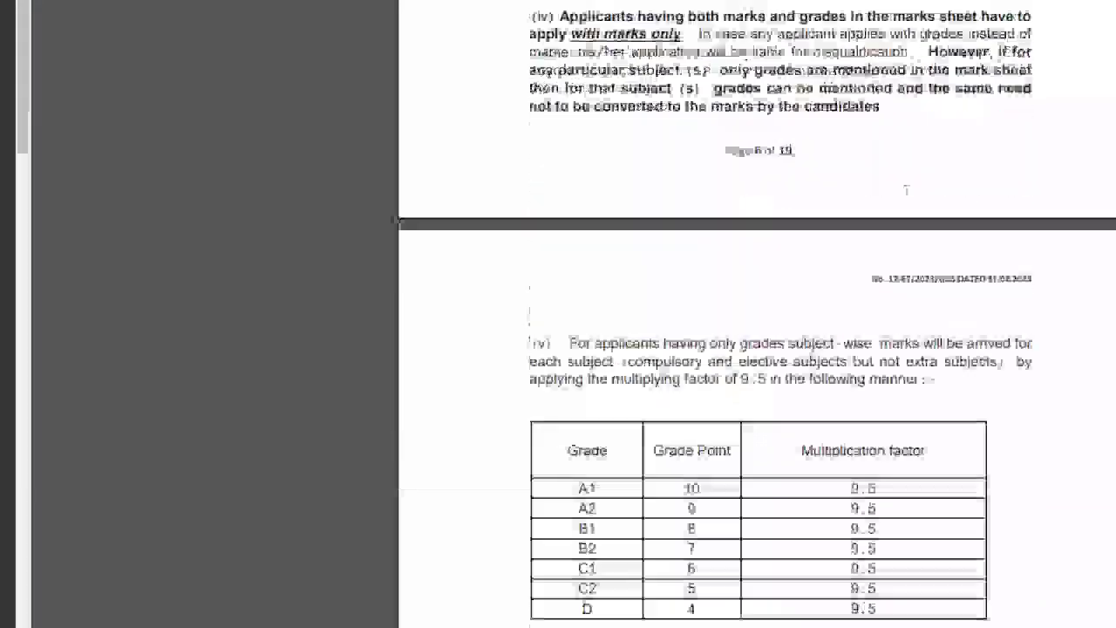
{"action": "scroll", "coordinate": [907, 186], "scroll_direction": "down", "scroll_amount": 2}
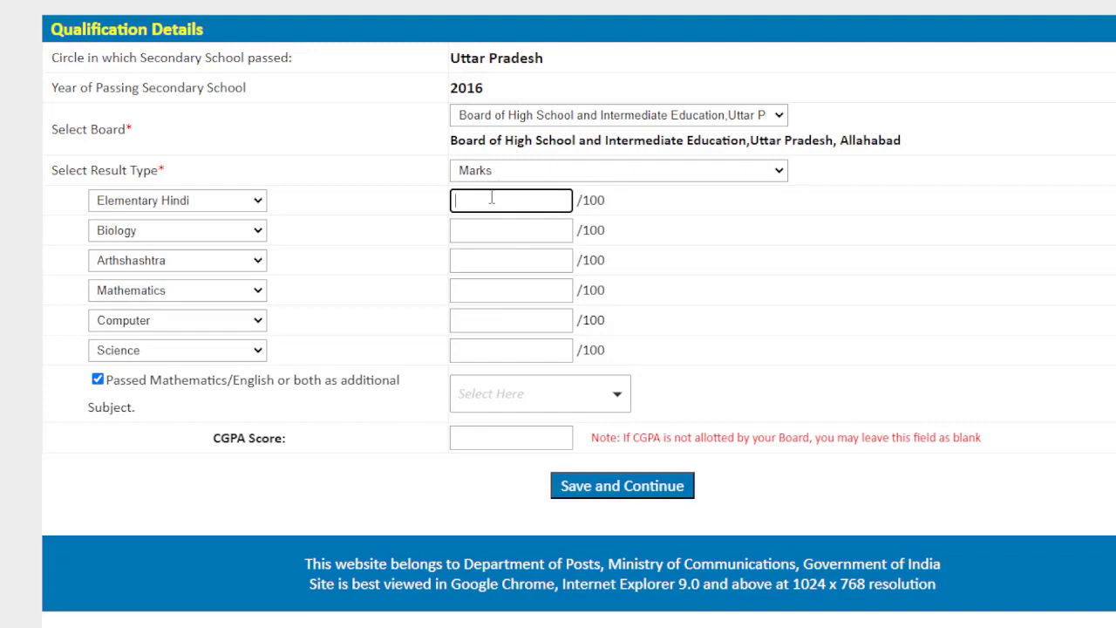
Enter marks of 80 for Elementary Hindi, 90 for Biology and 100 for Arthshashtra in the application form's qualification details
{"action": "type", "text": "80"}
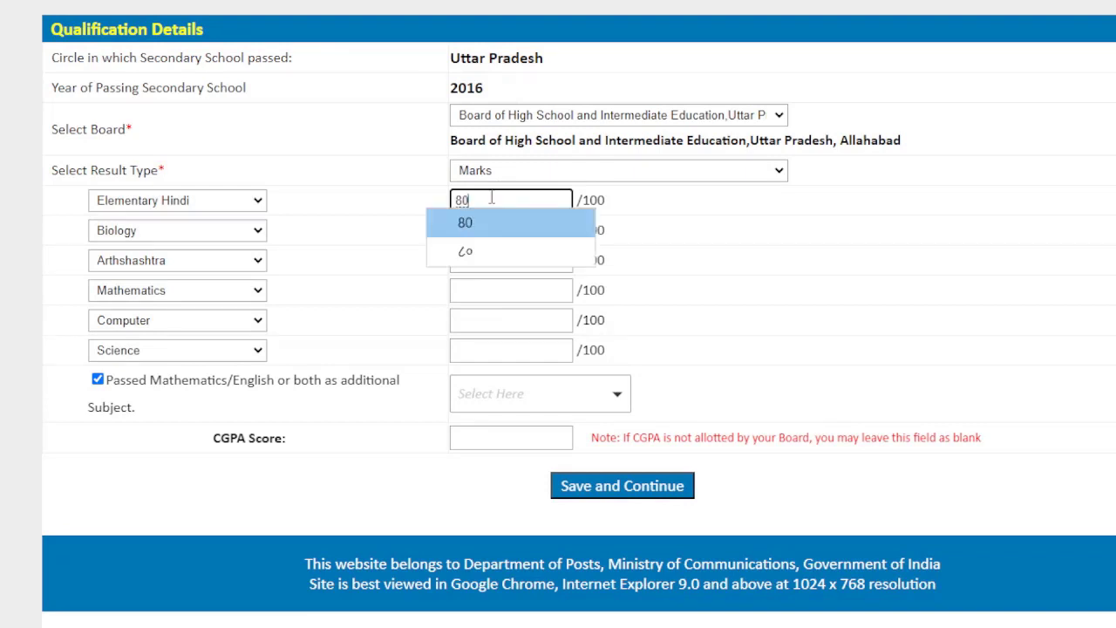
{"action": "left_click", "coordinate": [479, 221]}
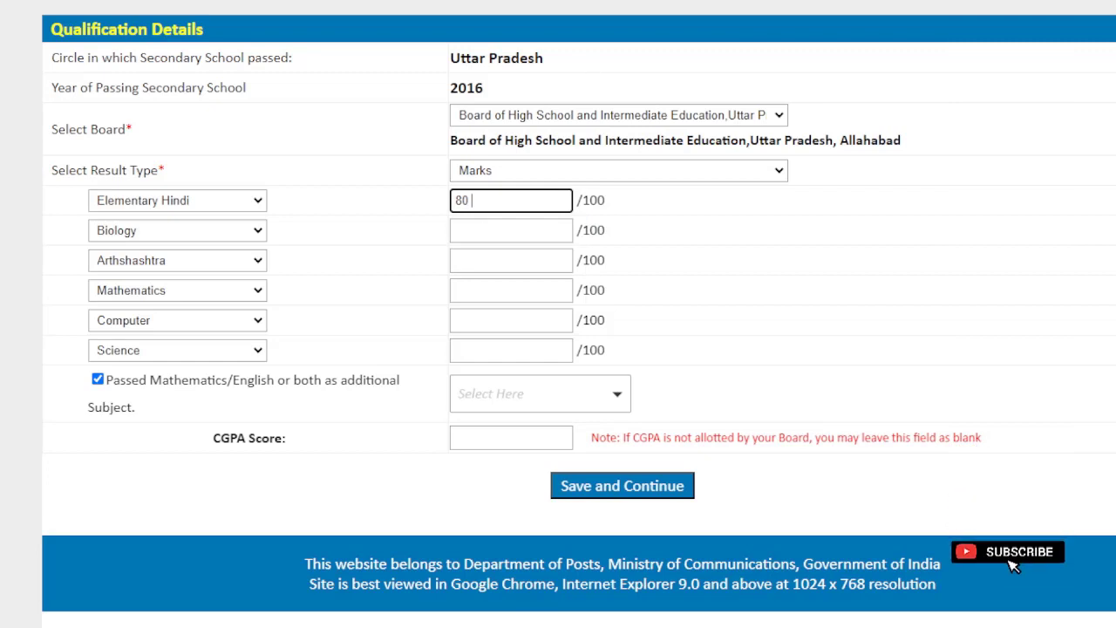
{"action": "key", "text": "Tab"}
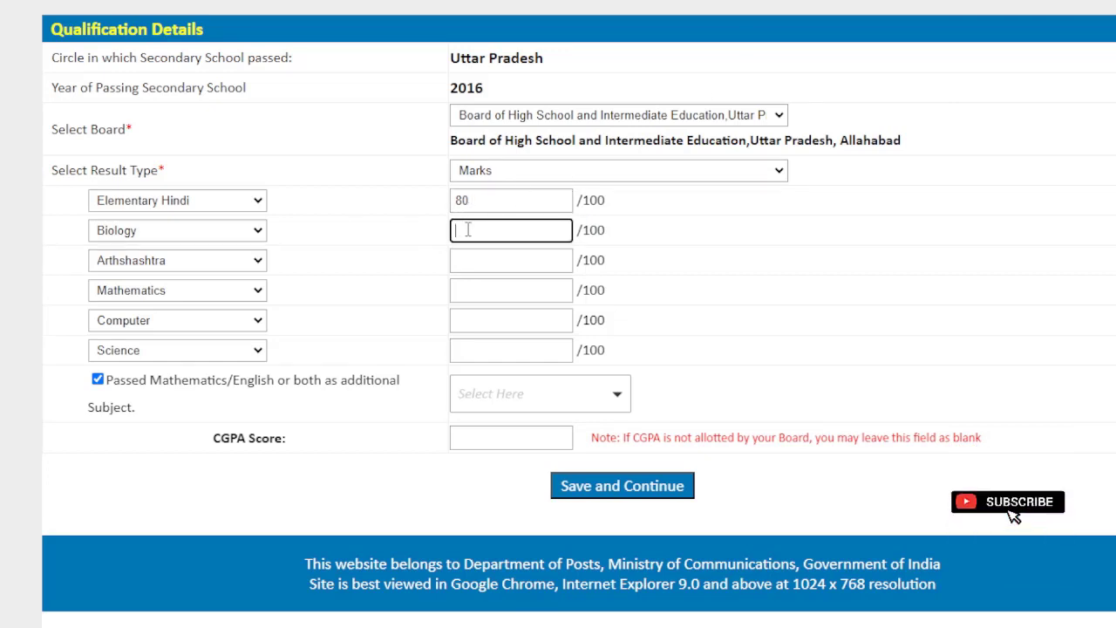
{"action": "type", "text": "90"}
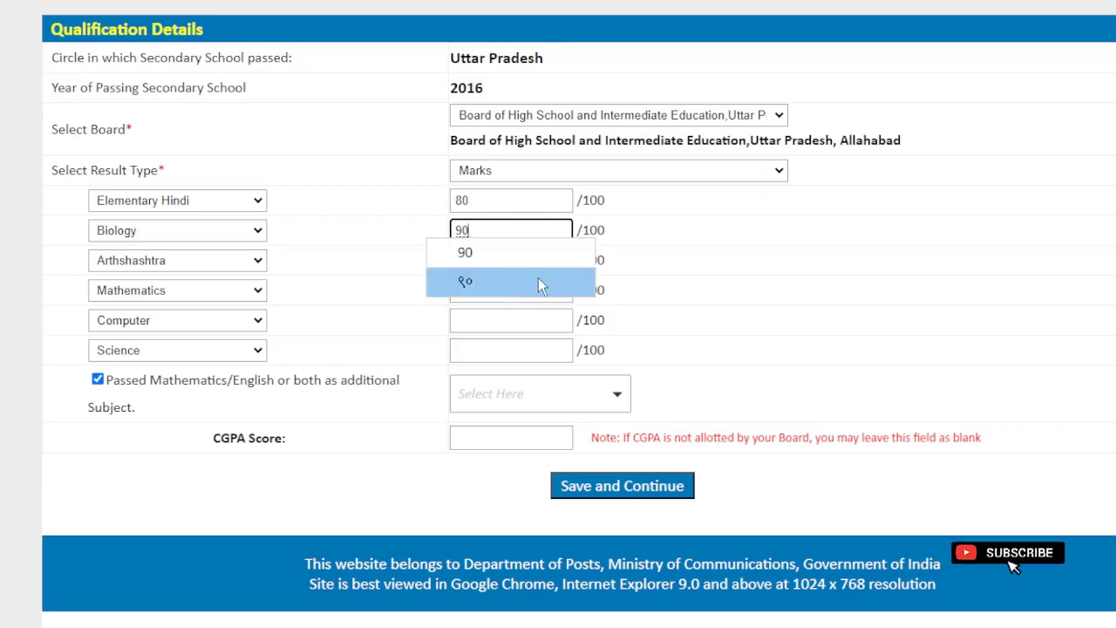
{"action": "left_click", "coordinate": [632, 288]}
{"action": "left_click", "coordinate": [489, 261]}
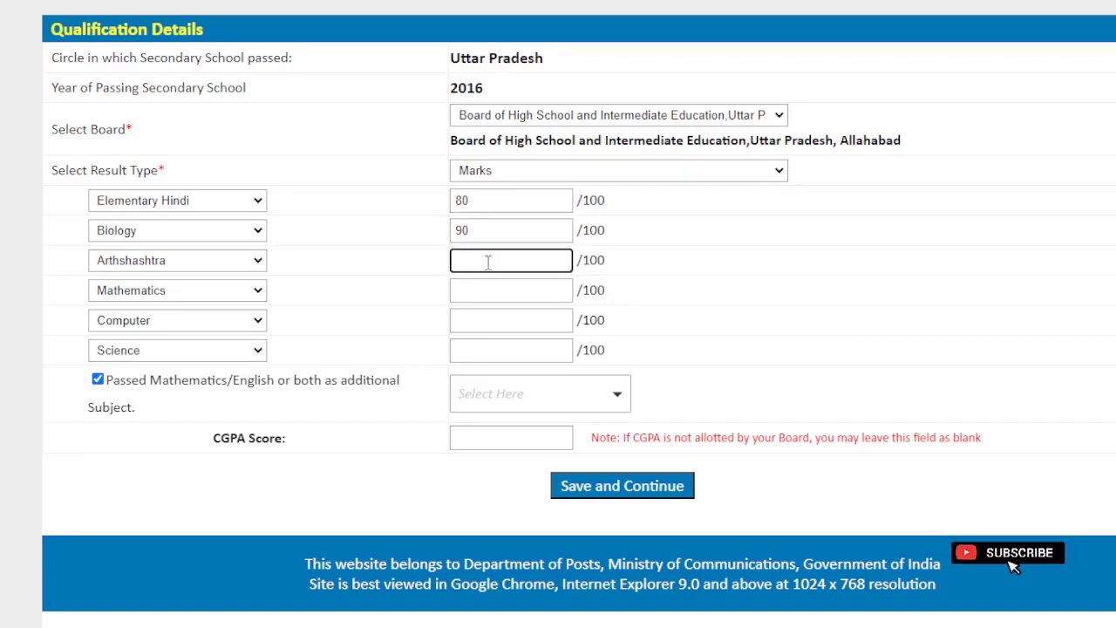
{"action": "type", "text": "100"}
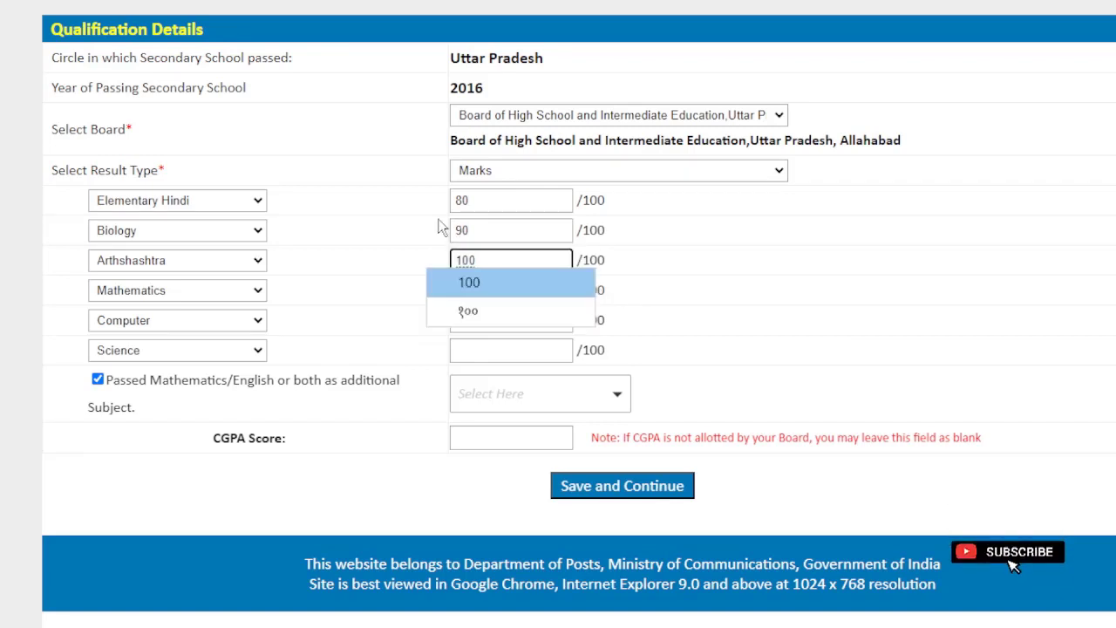
{"action": "left_click", "coordinate": [484, 298]}
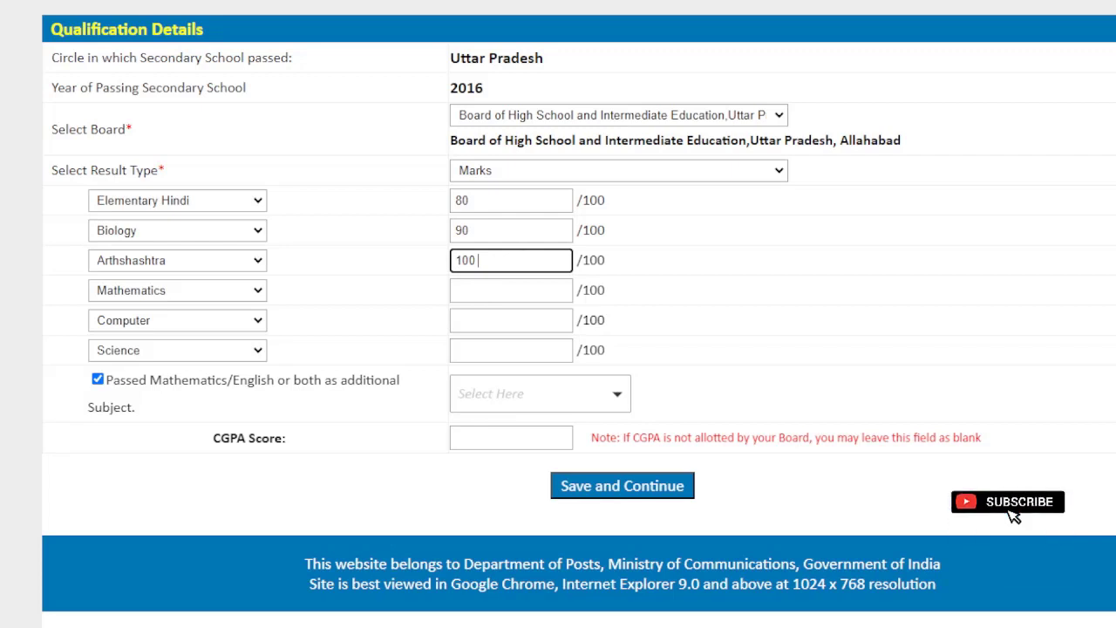
Enter marks of 85 for Mathematics, 95 for Computer and 98 for Science in the qualification details
{"action": "left_click", "coordinate": [482, 288]}
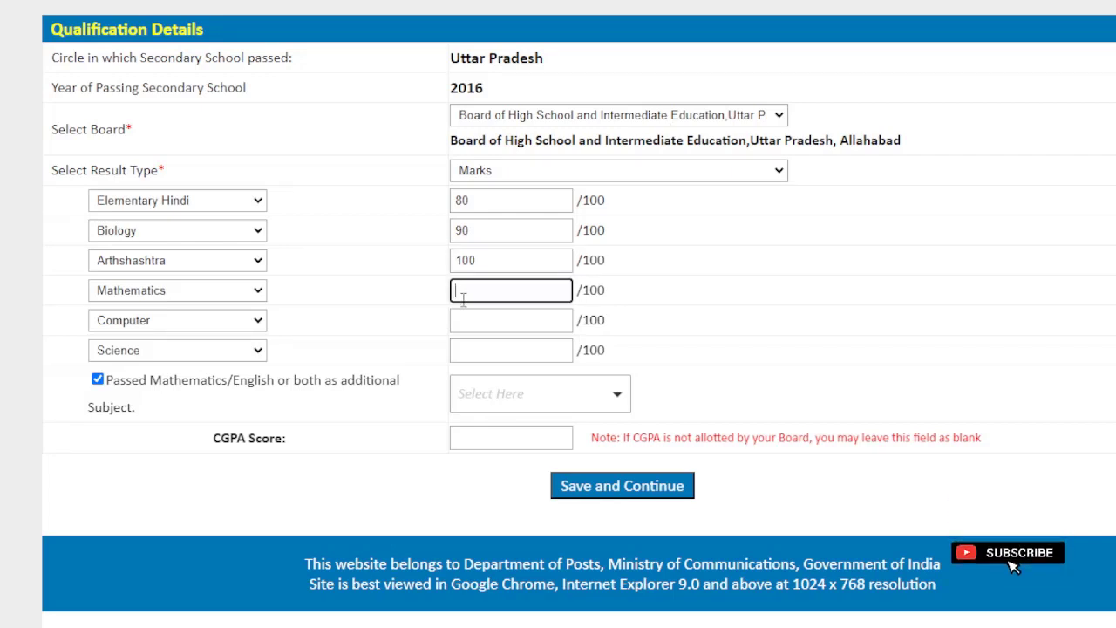
{"action": "type", "text": "85"}
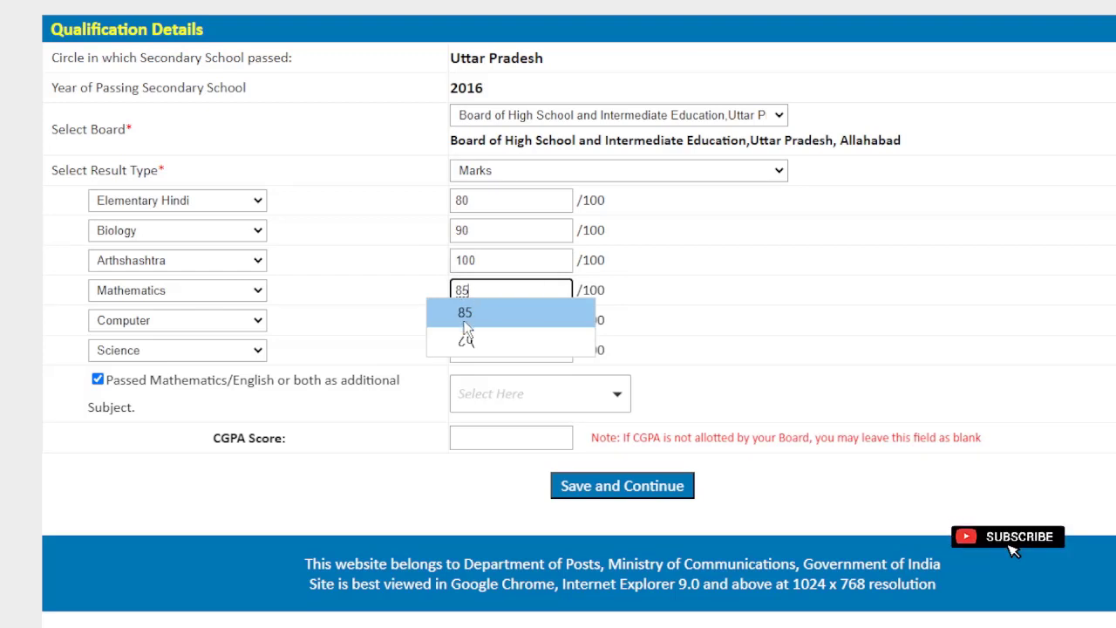
{"action": "left_click", "coordinate": [486, 289]}
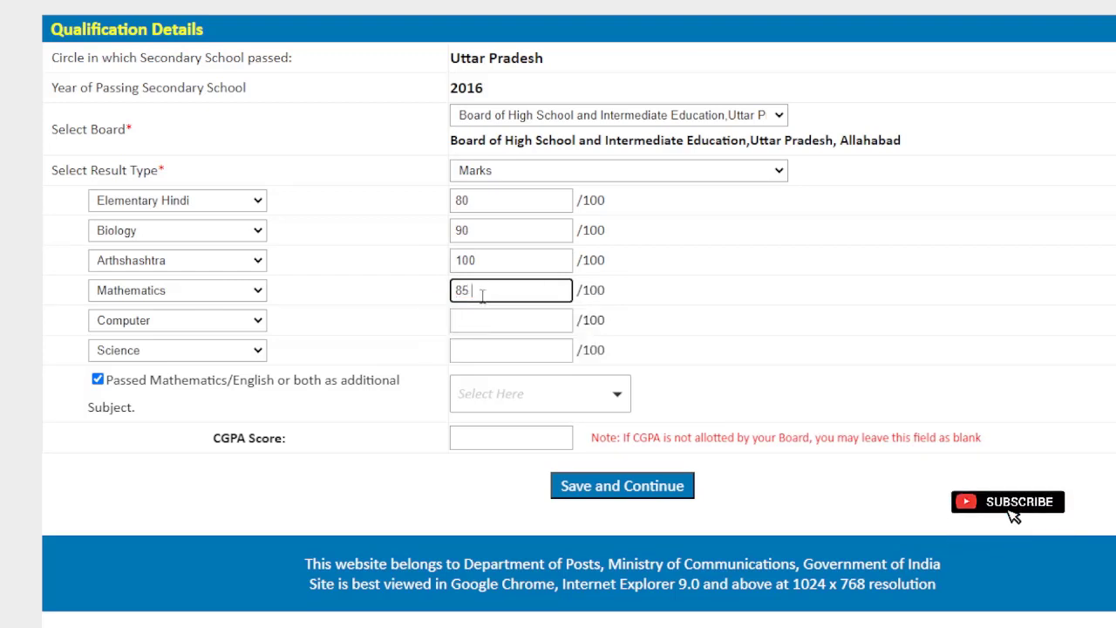
{"action": "key", "text": "Tab"}
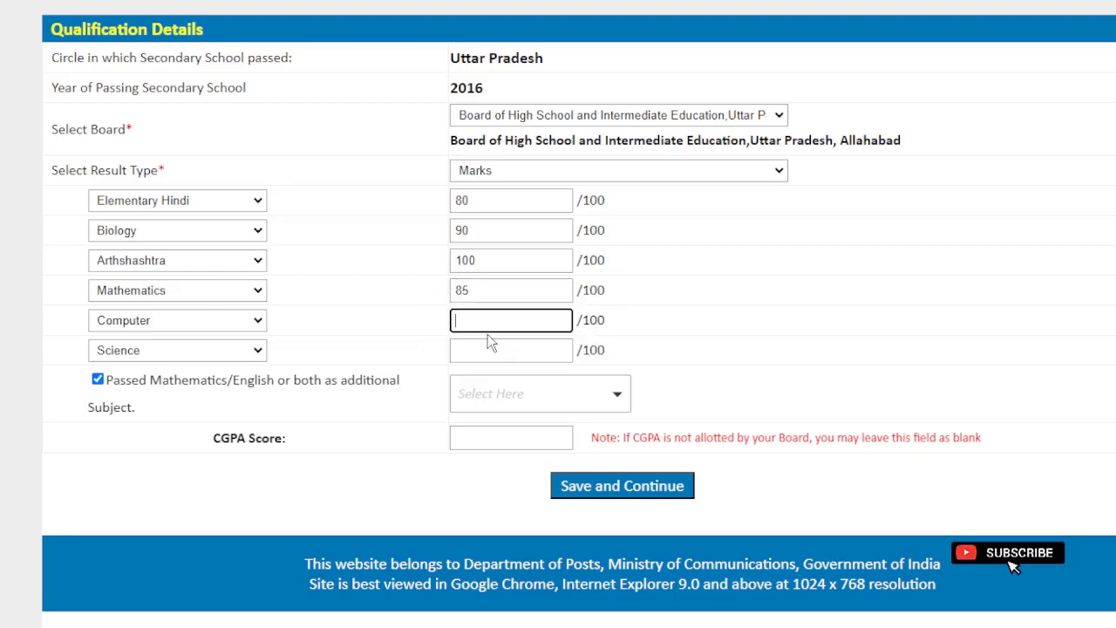
{"action": "type", "text": "95"}
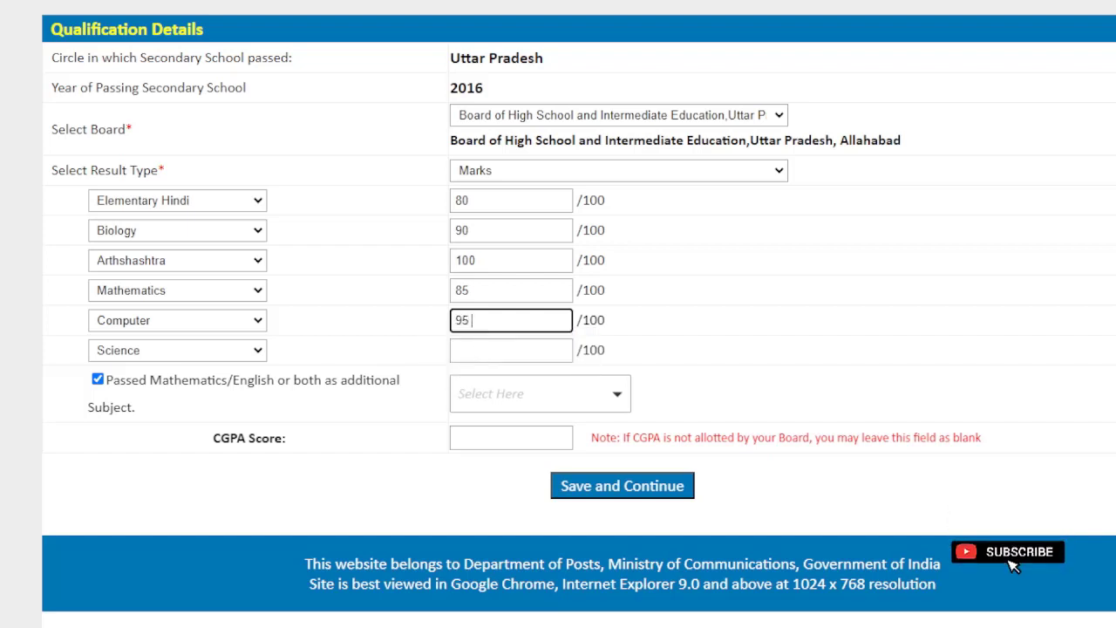
{"action": "key", "text": "Tab"}
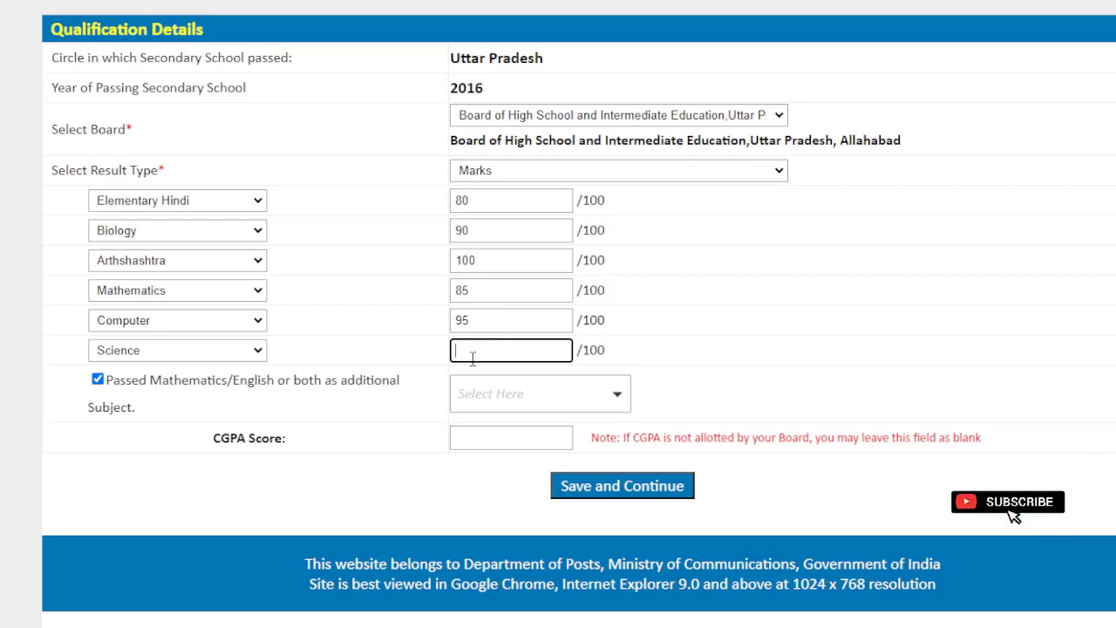
{"action": "type", "text": "98"}
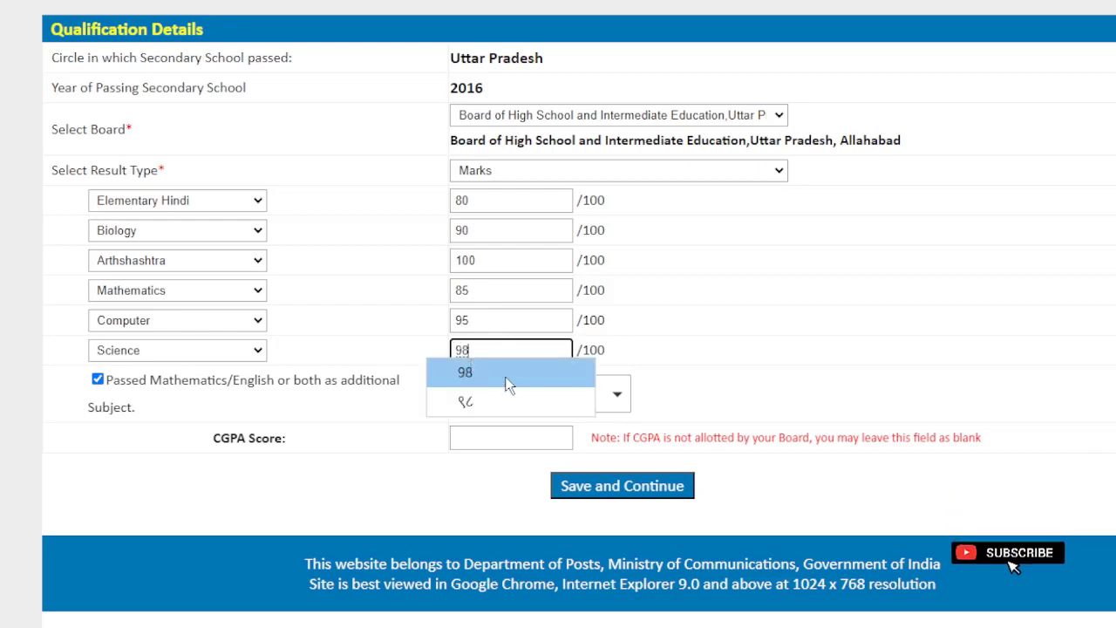
{"action": "left_click", "coordinate": [513, 373]}
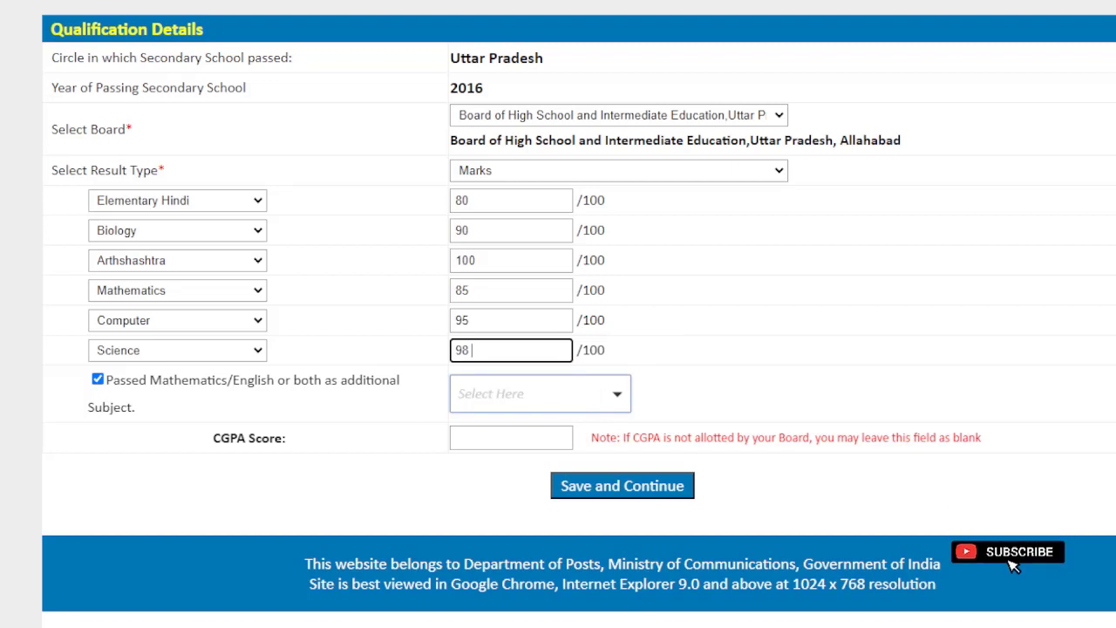
Choose English as the additional subject passed, then save the qualification details and continue to the preferences stage
{"action": "left_click", "coordinate": [540, 394]}
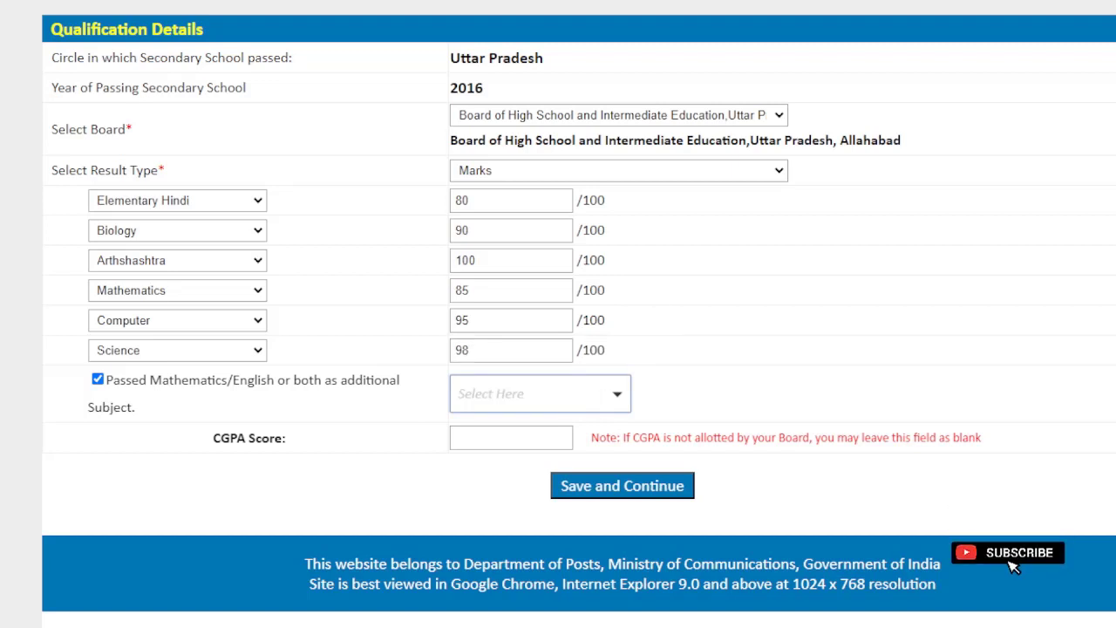
{"action": "left_click", "coordinate": [537, 397]}
{"action": "left_click", "coordinate": [541, 397]}
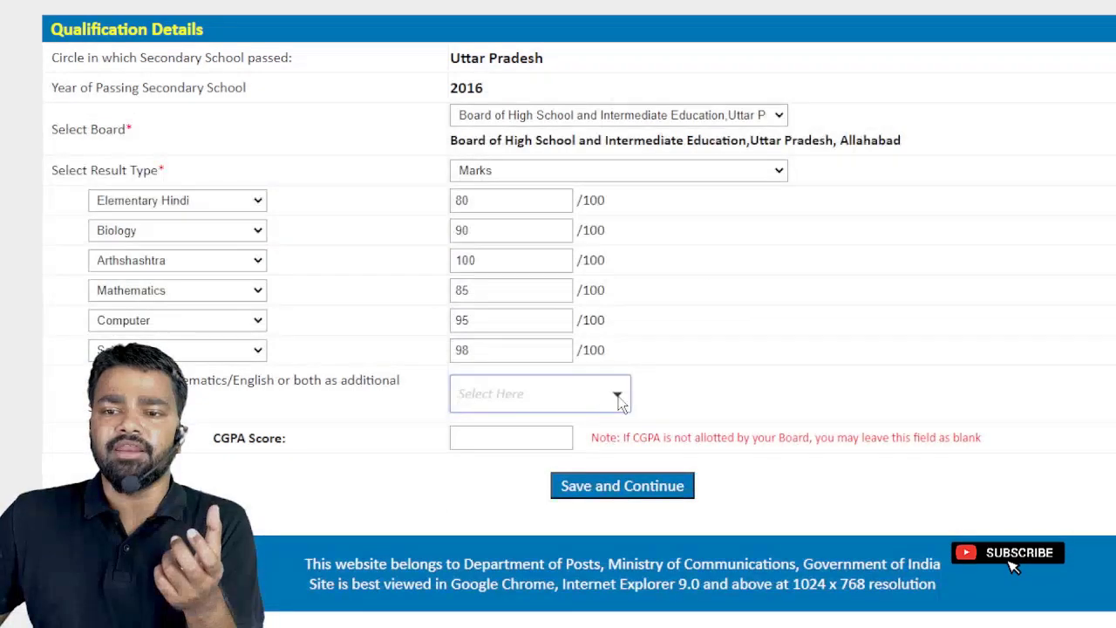
{"action": "left_click", "coordinate": [616, 396]}
{"action": "left_click", "coordinate": [504, 584]}
{"action": "left_click", "coordinate": [496, 621]}
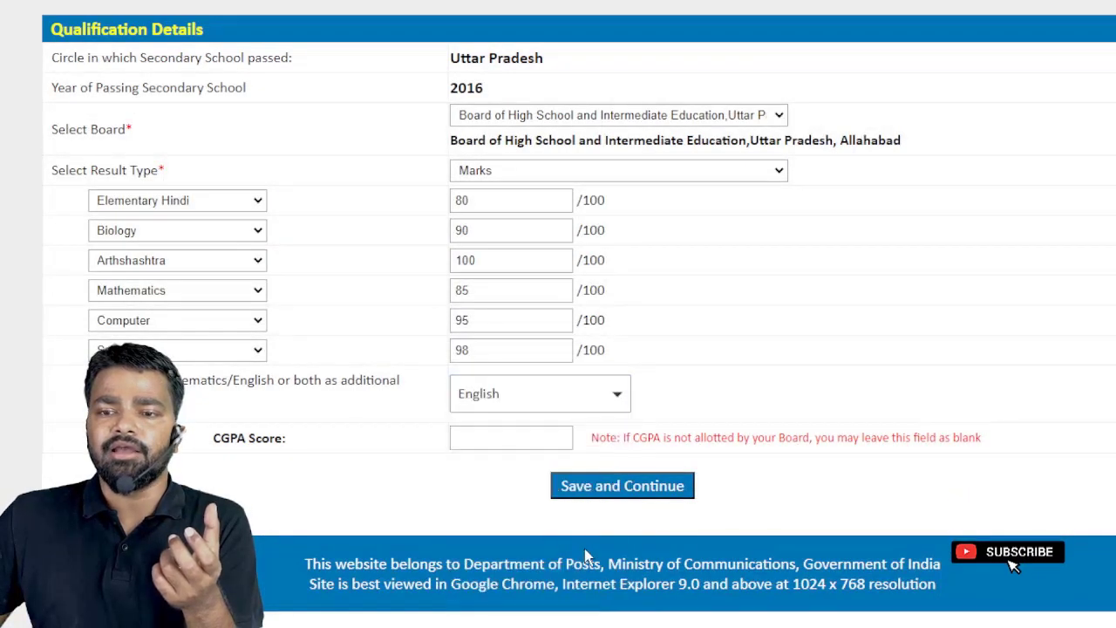
{"action": "left_click", "coordinate": [633, 486]}
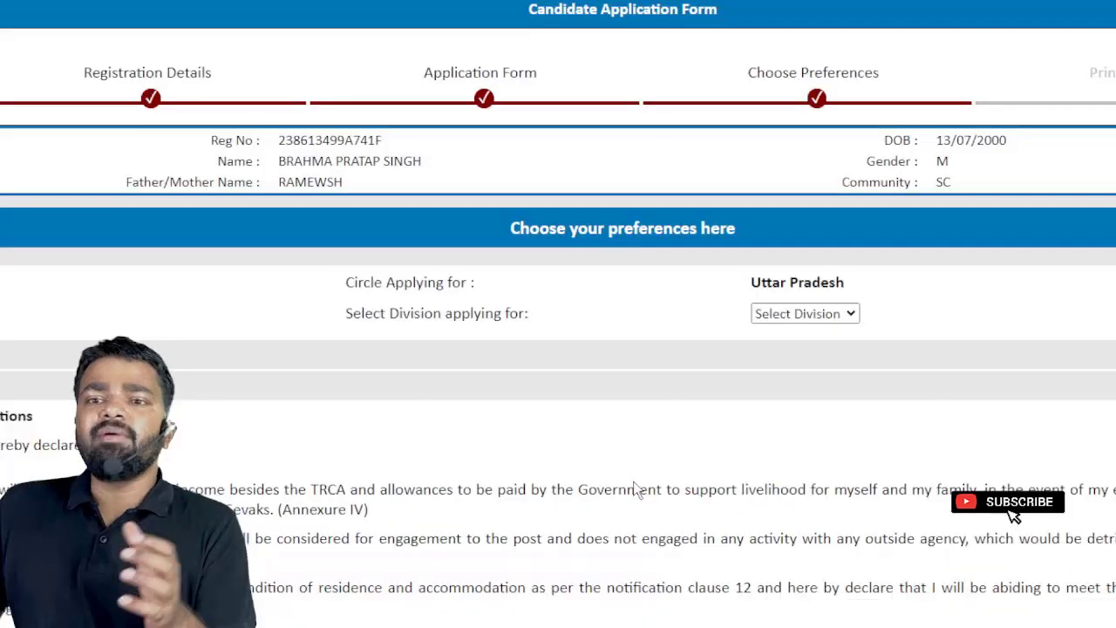
Set the division applying for to Mainpuri Division and look over its list of vacancies
{"action": "scroll", "coordinate": [802, 182], "scroll_direction": "down", "scroll_amount": 3}
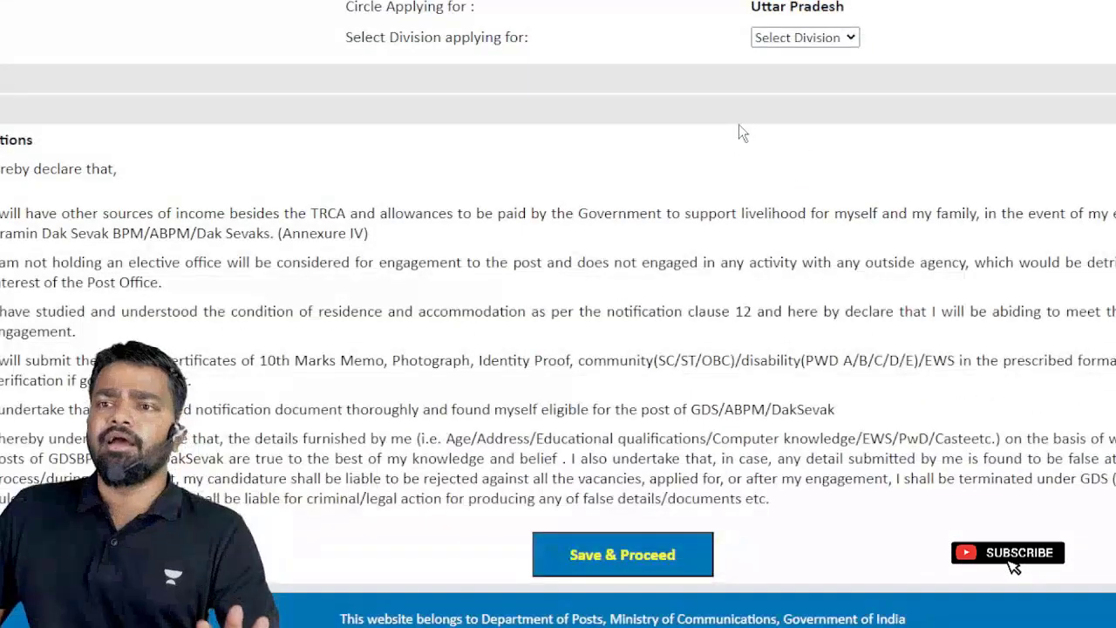
{"action": "scroll", "coordinate": [734, 136], "scroll_direction": "up", "scroll_amount": 3}
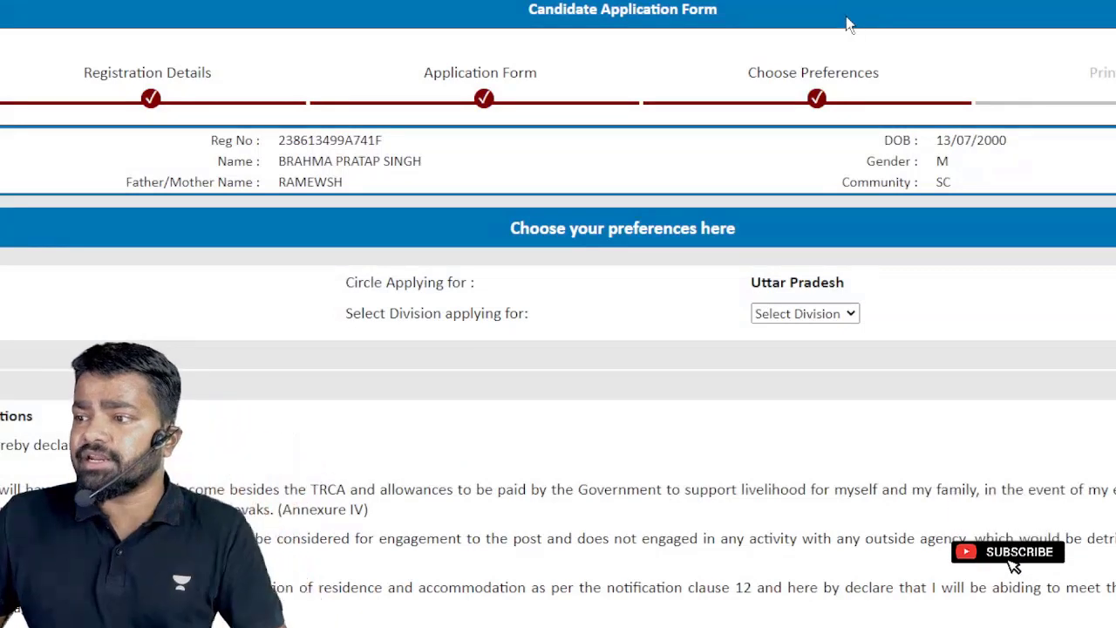
{"action": "scroll", "coordinate": [885, 117], "scroll_direction": "down", "scroll_amount": 2}
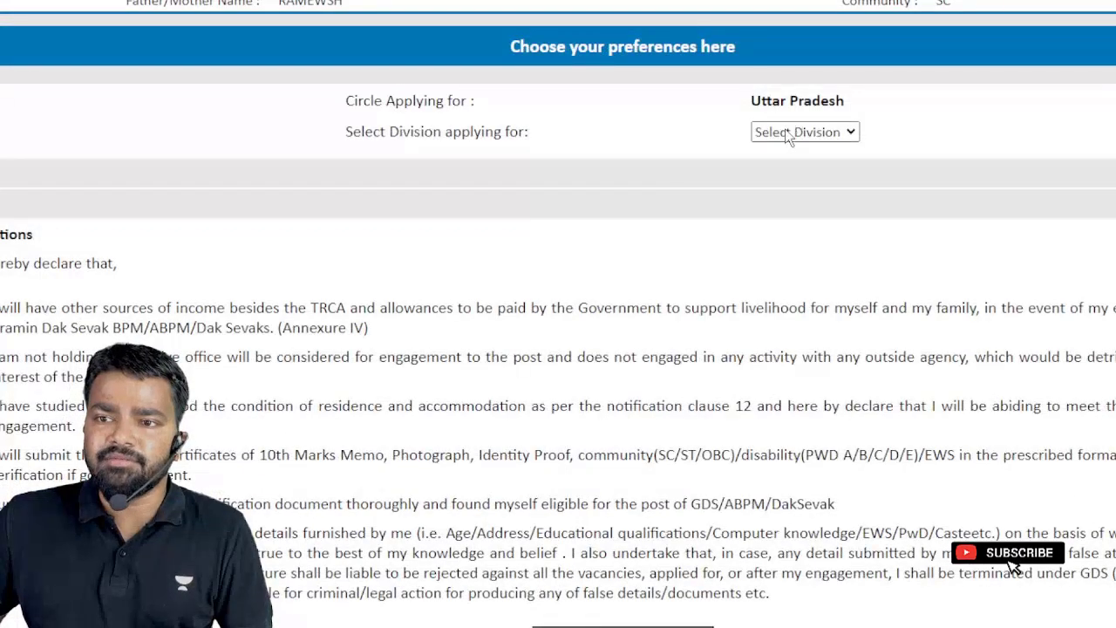
{"action": "left_click", "coordinate": [785, 131]}
{"action": "scroll", "coordinate": [876, 179], "scroll_direction": "down", "scroll_amount": 6}
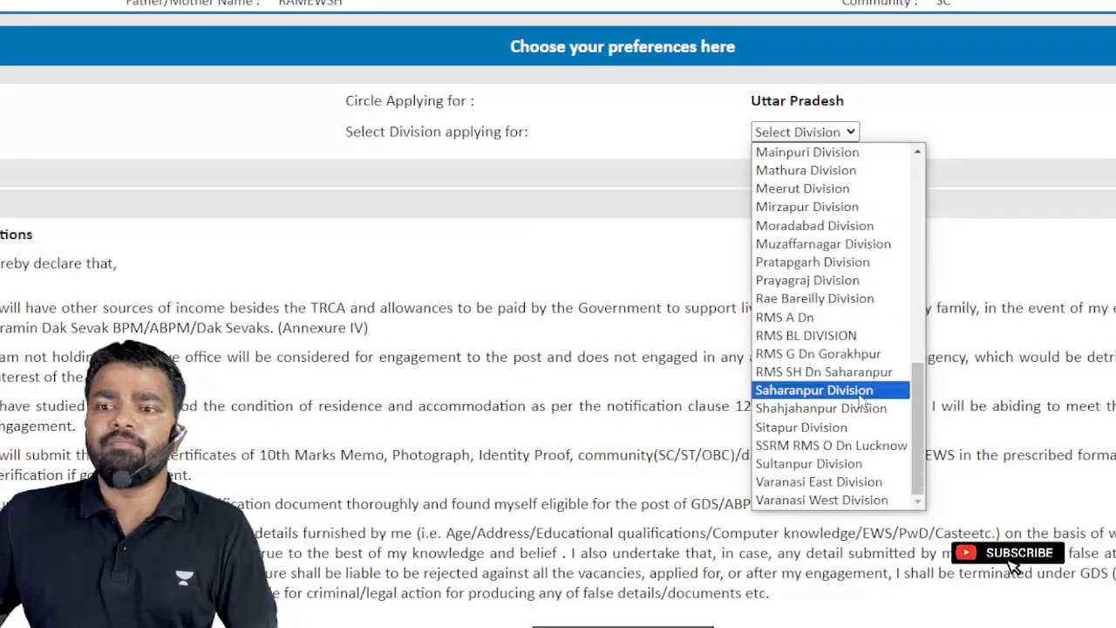
{"action": "scroll", "coordinate": [846, 172], "scroll_direction": "up", "scroll_amount": 6}
{"action": "scroll", "coordinate": [837, 192], "scroll_direction": "down", "scroll_amount": 6}
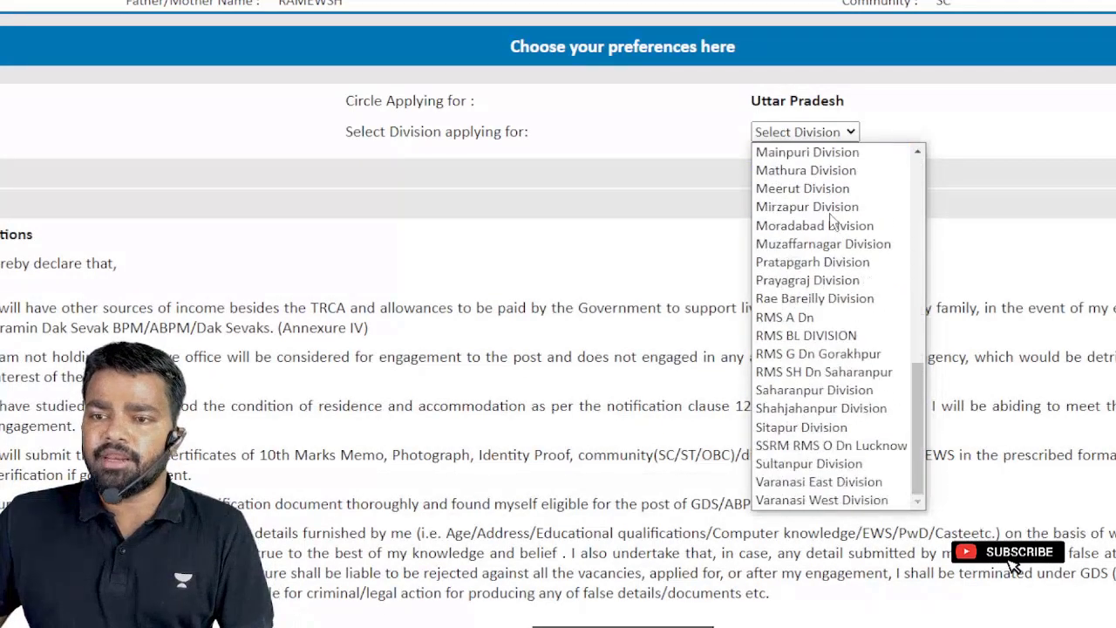
{"action": "left_click", "coordinate": [804, 152]}
{"action": "scroll", "coordinate": [802, 157], "scroll_direction": "down", "scroll_amount": 5}
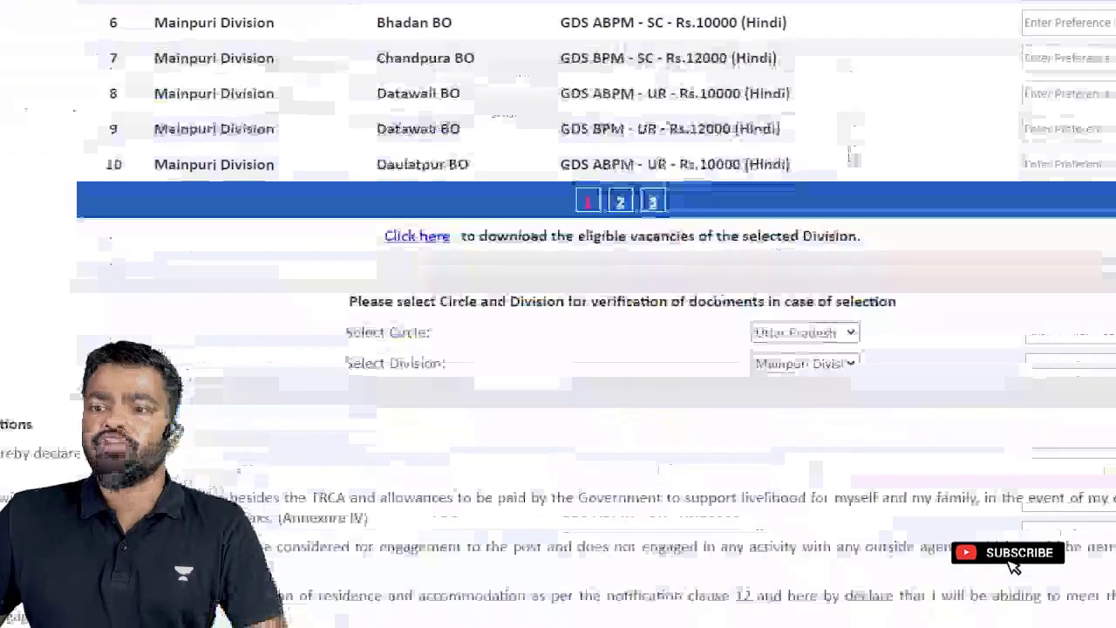
{"action": "scroll", "coordinate": [852, 155], "scroll_direction": "up", "scroll_amount": 2}
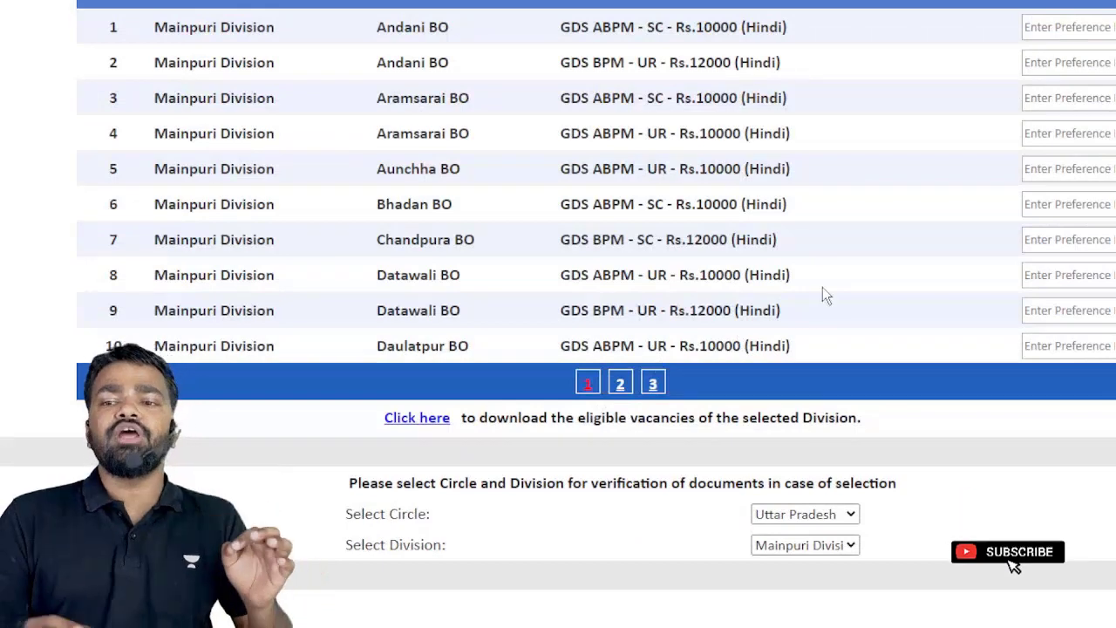
Look through the second and third pages of the Mainpuri Division vacancies and the declarations below the list
{"action": "left_click", "coordinate": [621, 384]}
{"action": "left_click", "coordinate": [654, 383]}
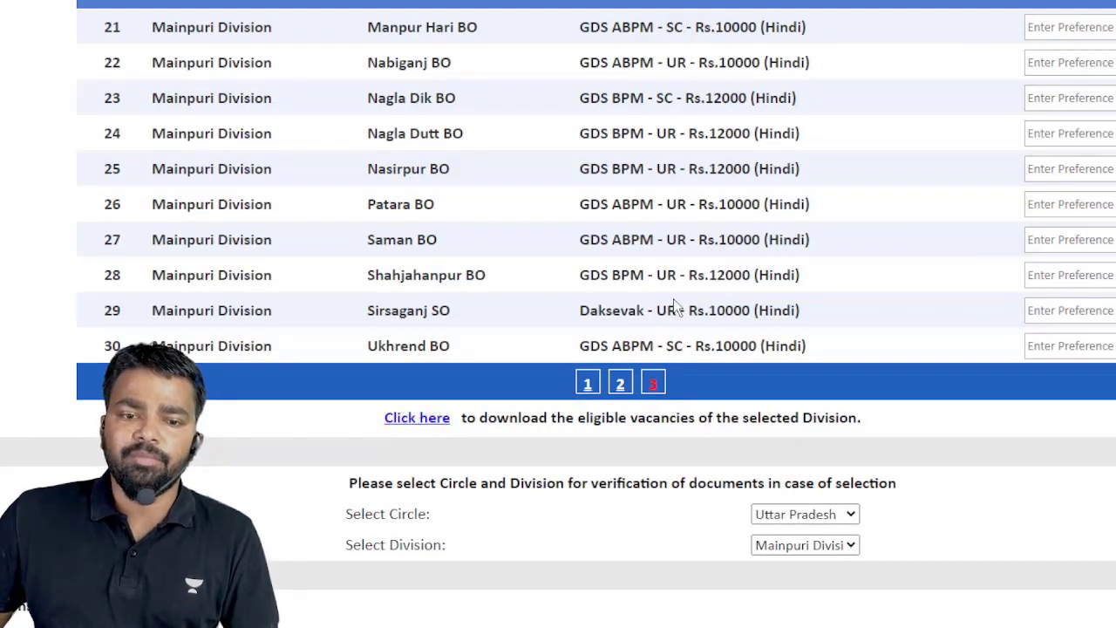
{"action": "scroll", "coordinate": [676, 307], "scroll_direction": "down", "scroll_amount": 5}
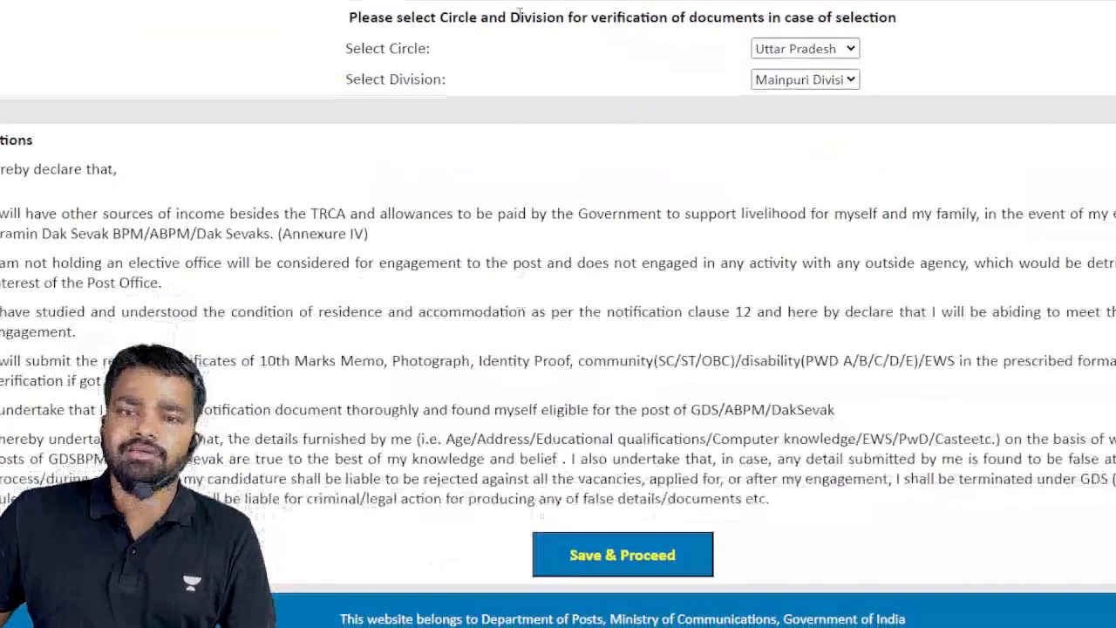
{"action": "scroll", "coordinate": [558, 314], "scroll_direction": "up", "scroll_amount": 4}
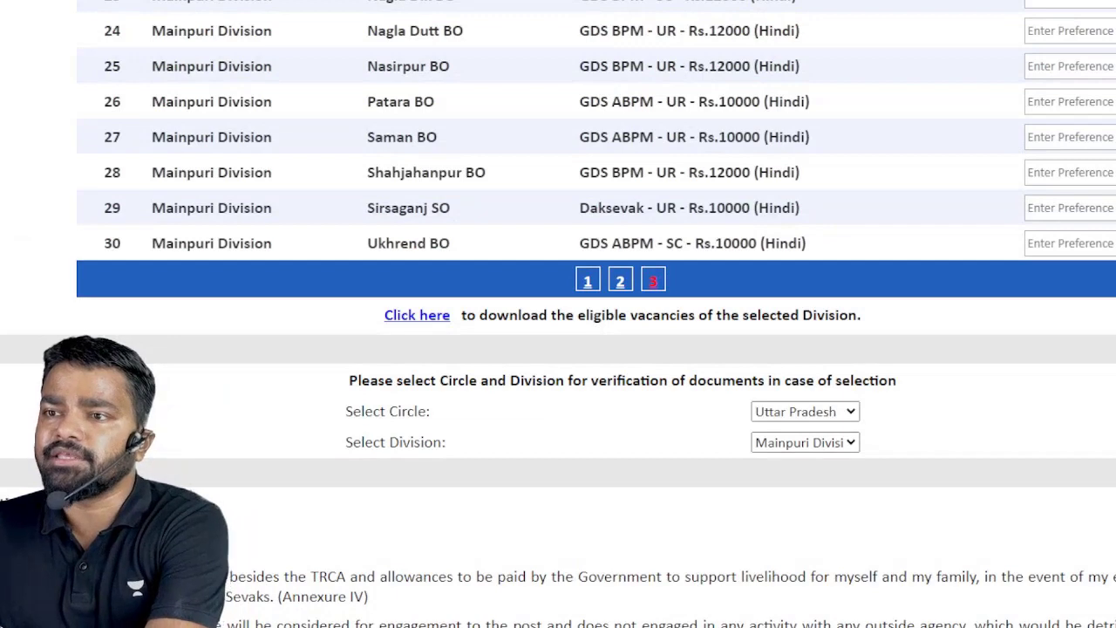
Enter post preference 1 for Manpur Hari BO and Nabiganj BO, then review the second page of vacancies
{"action": "scroll", "coordinate": [971, 88], "scroll_direction": "down", "scroll_amount": 4}
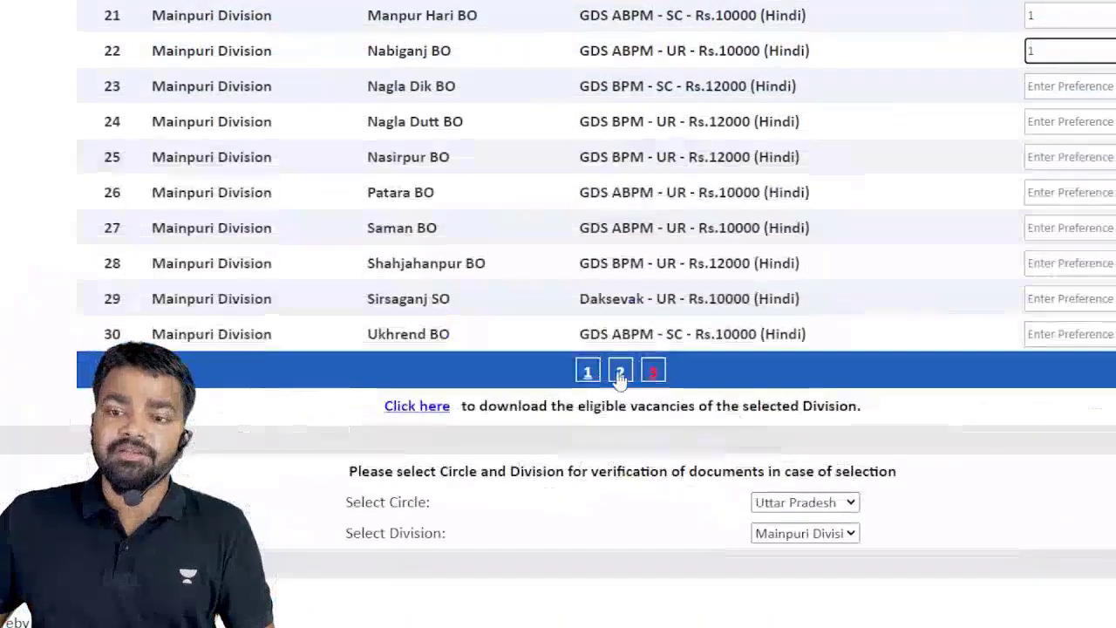
{"action": "left_click", "coordinate": [619, 372]}
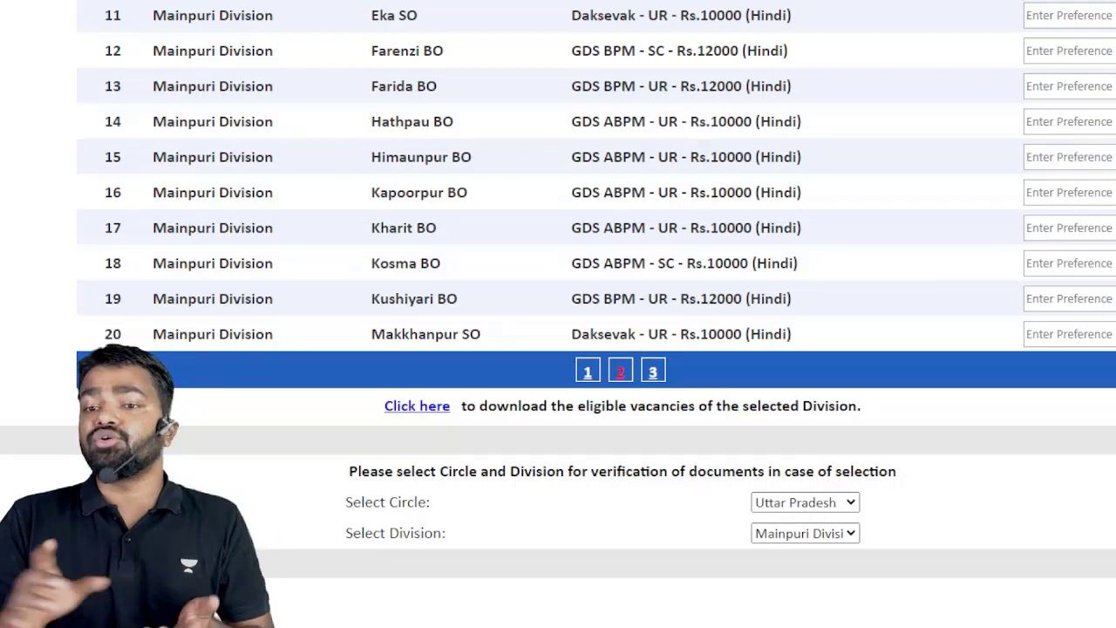
{"action": "scroll", "coordinate": [558, 314], "scroll_direction": "up", "scroll_amount": 5}
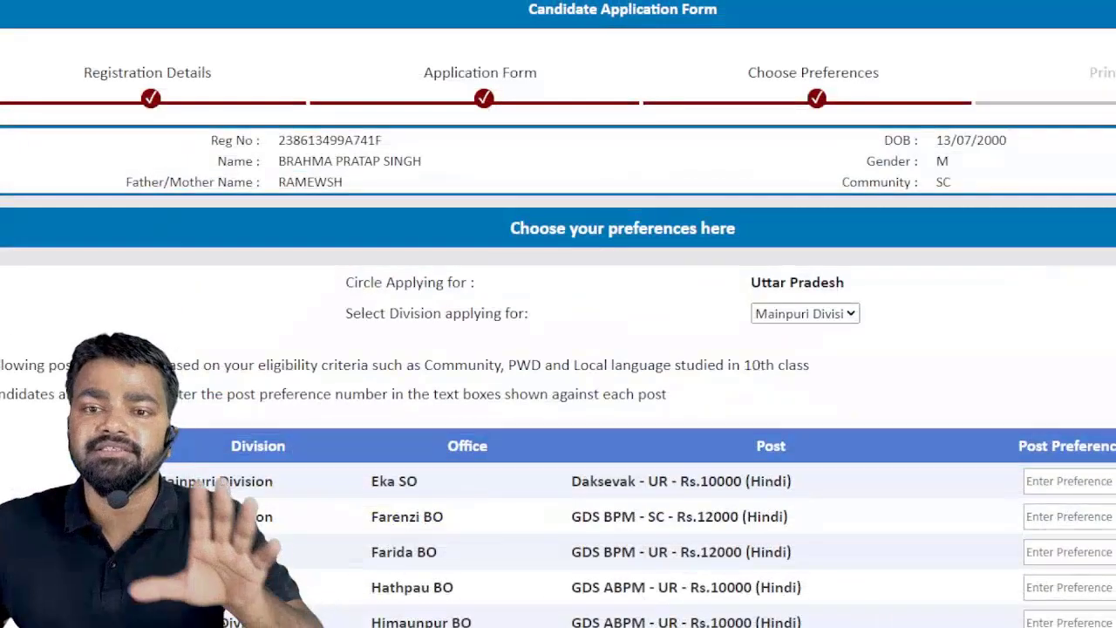